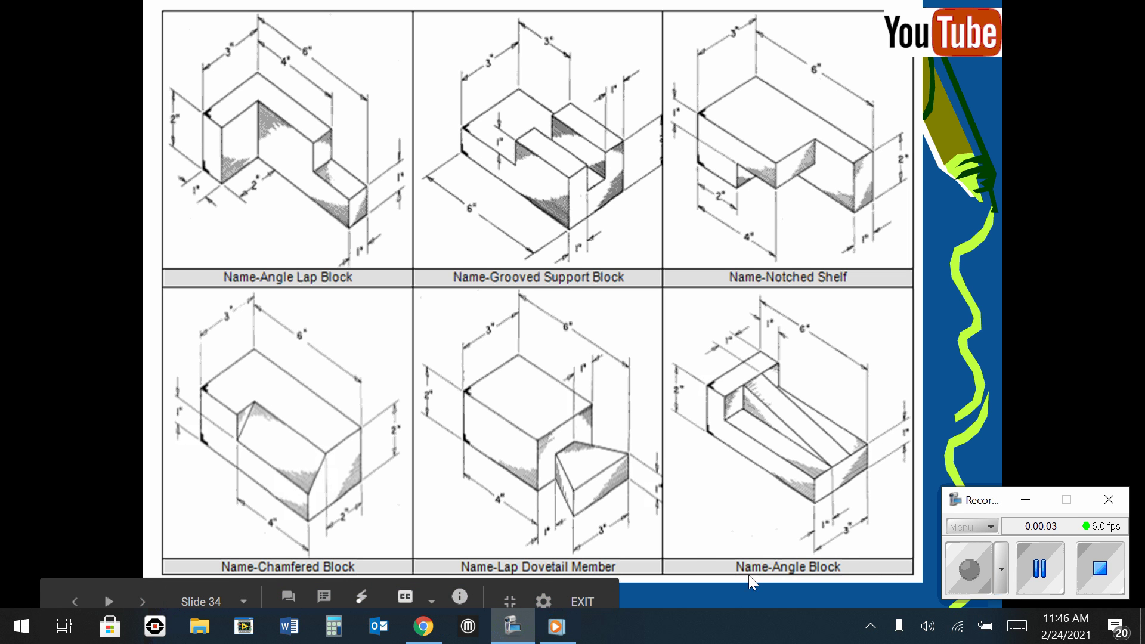
Step: Switch to Onshape and create a new document named Angle Block
left_click(362, 596)
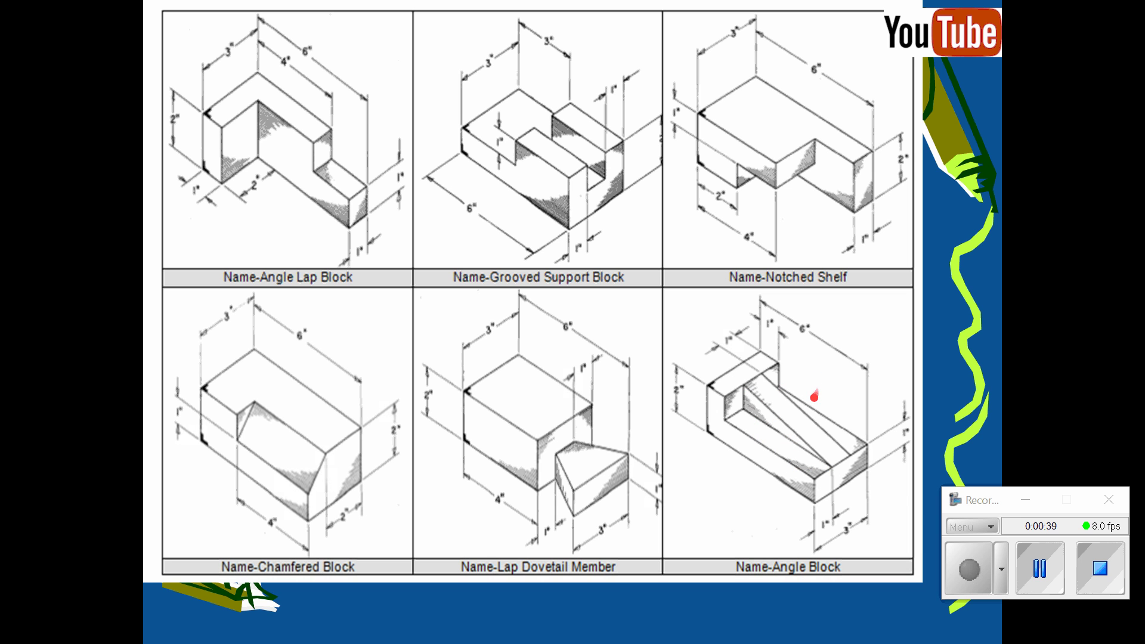
left_click(1036, 565)
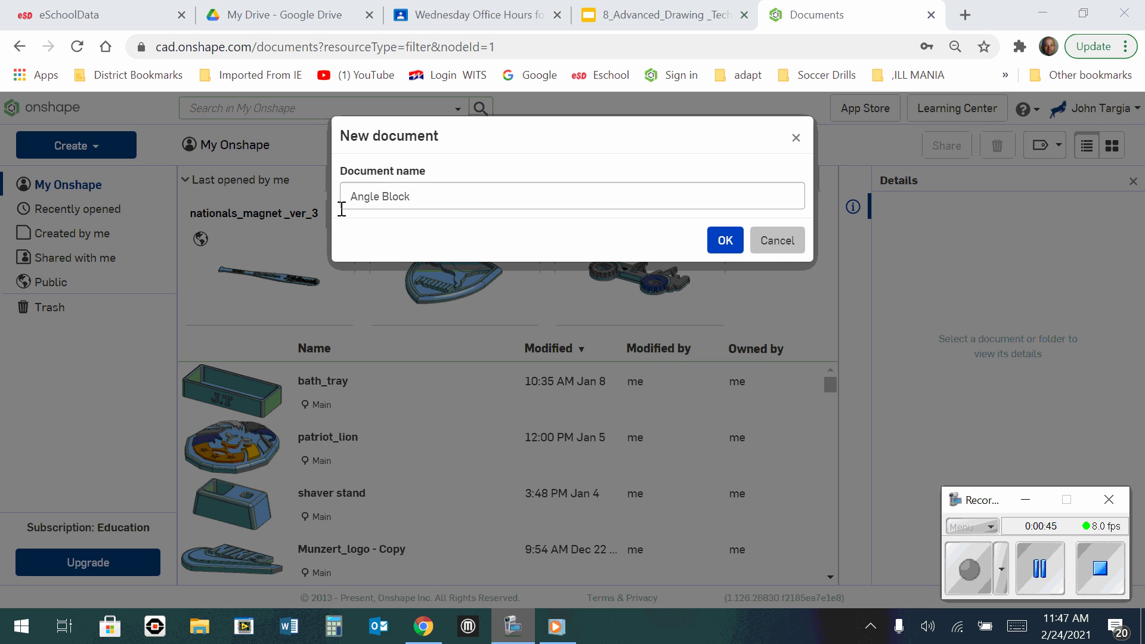
left_click(723, 237)
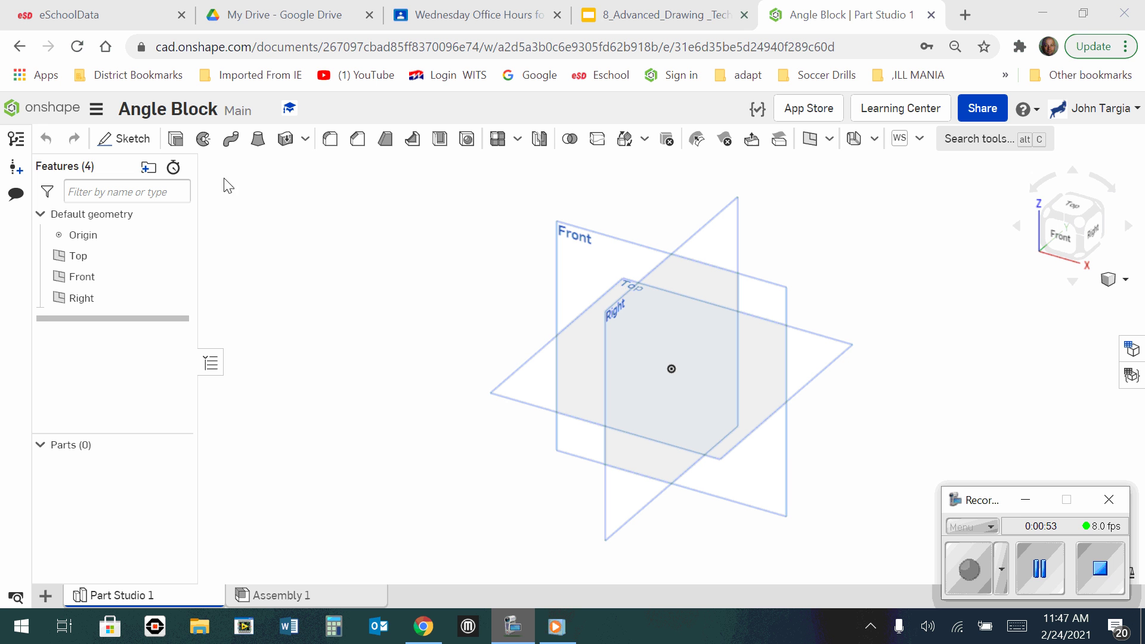
Step: Sketch a corner rectangle 6 in wide and 2 in high on the Front plane, starting at the origin
left_click(127, 141)
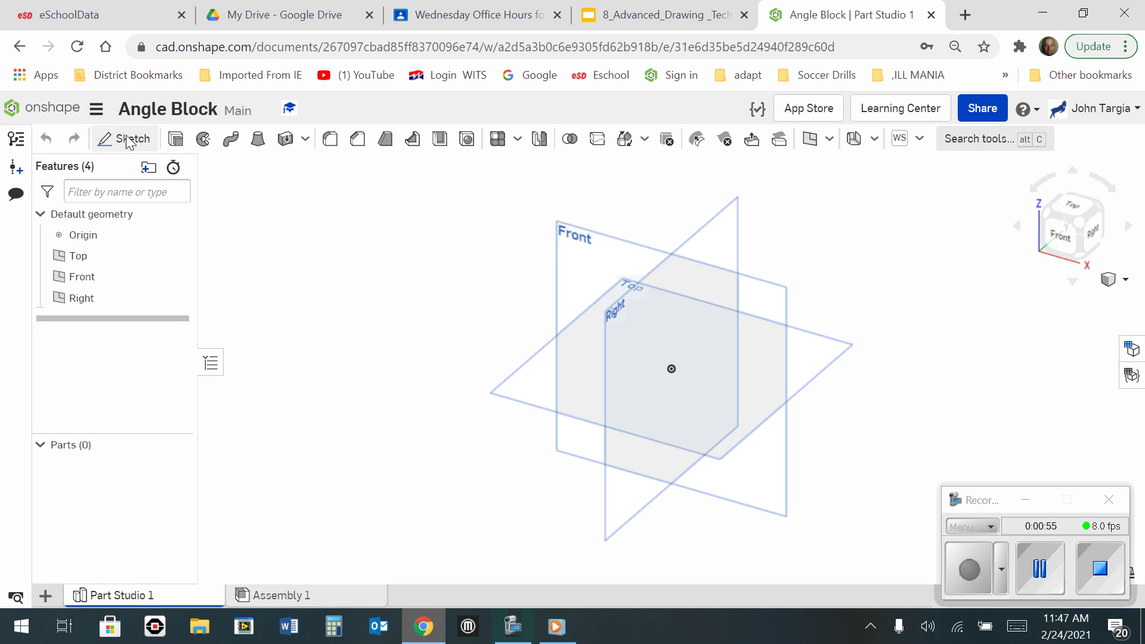
left_click(89, 280)
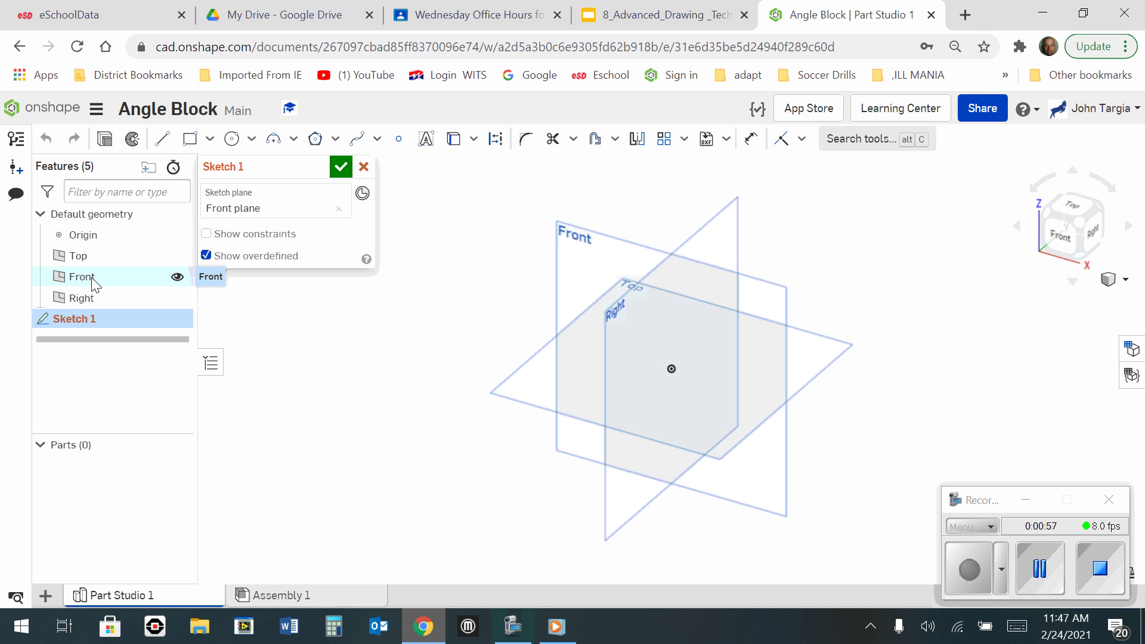
left_click(1055, 231)
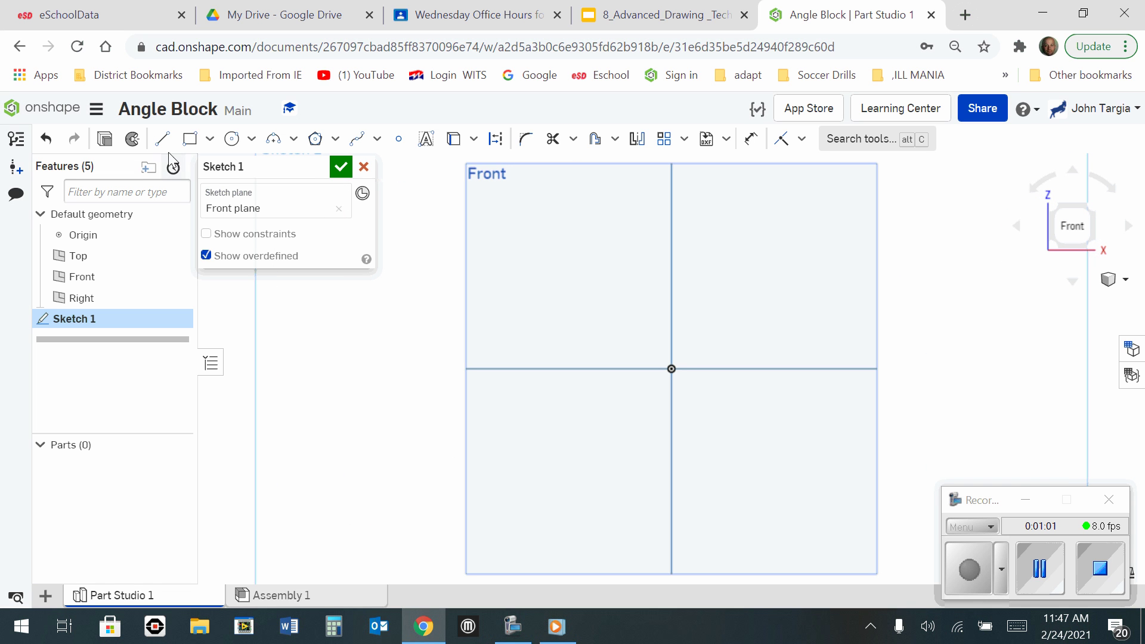
left_click(190, 138)
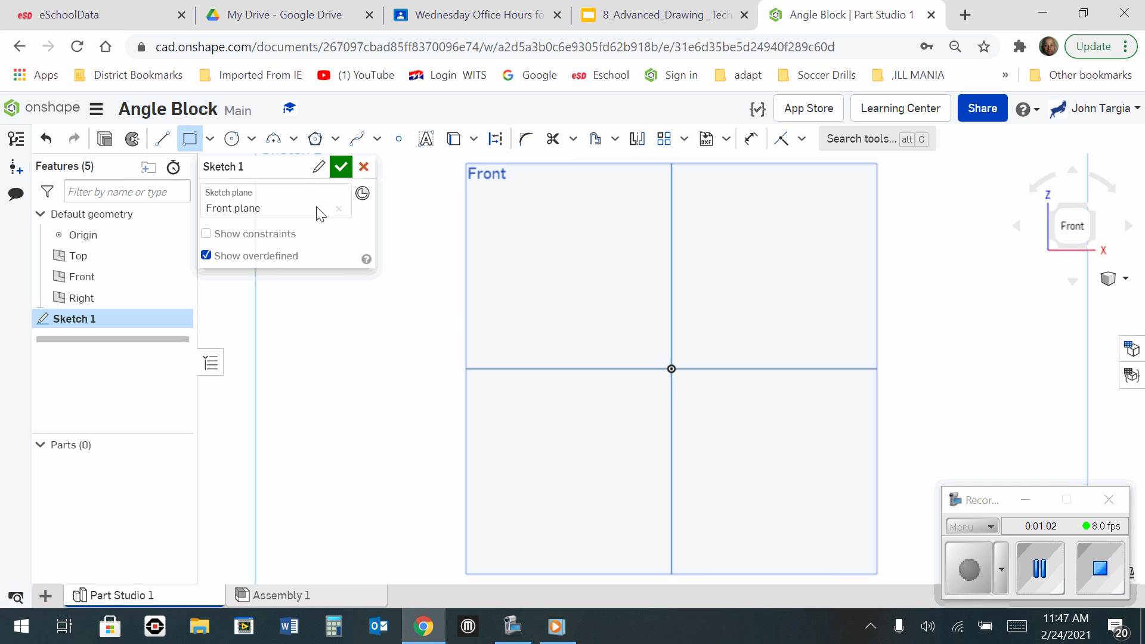
left_click(671, 368)
left_click(732, 334)
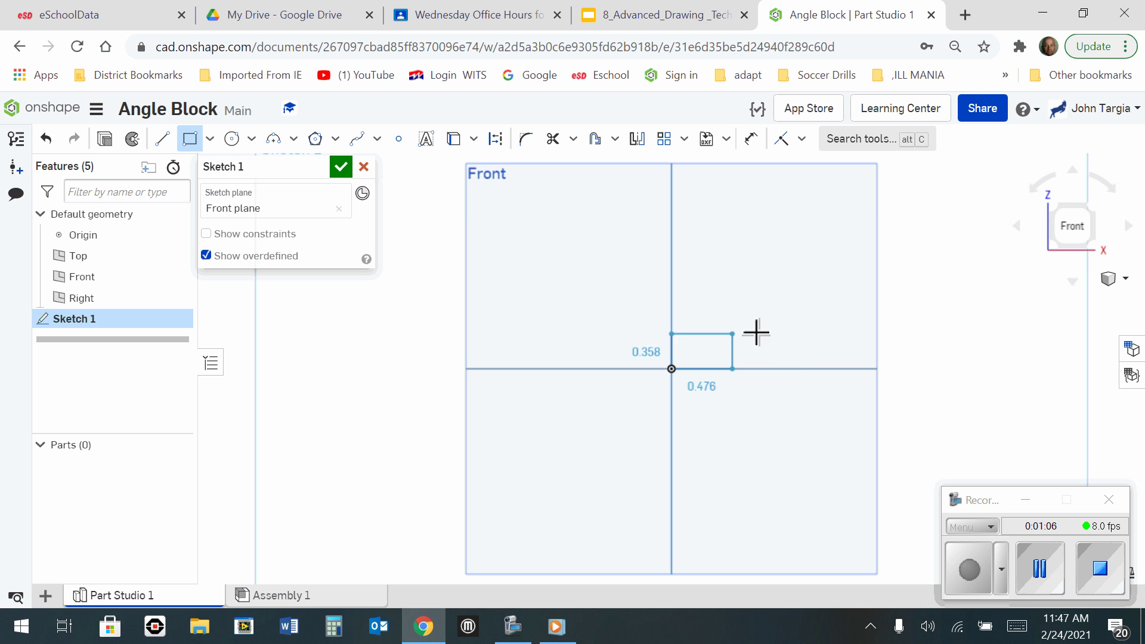
left_click(808, 304)
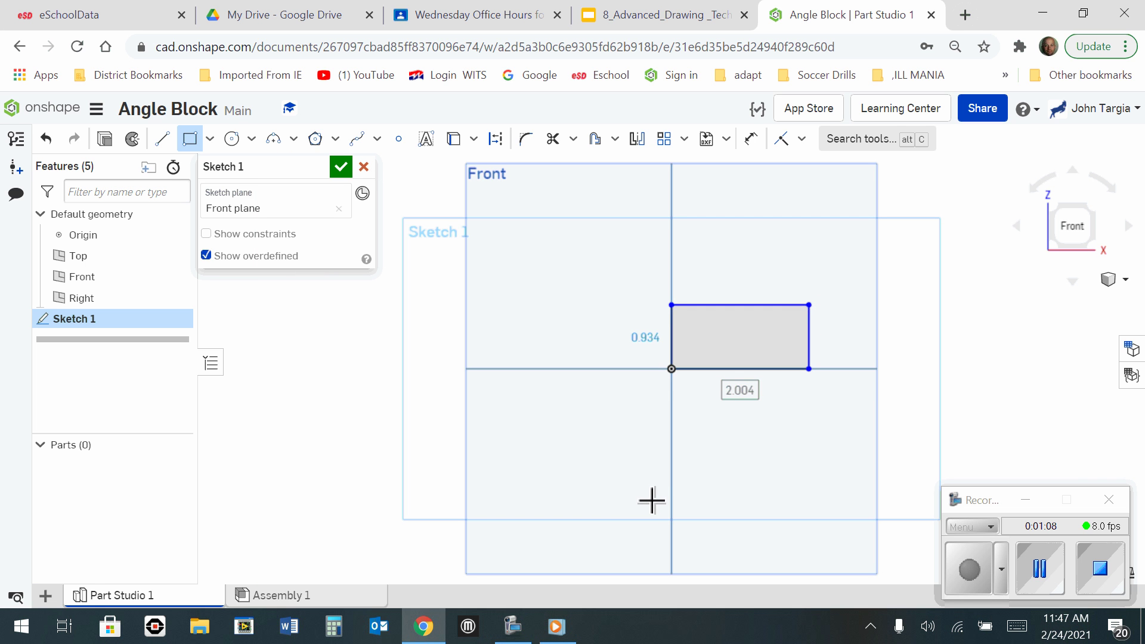
key("Tab")
key("Tab")
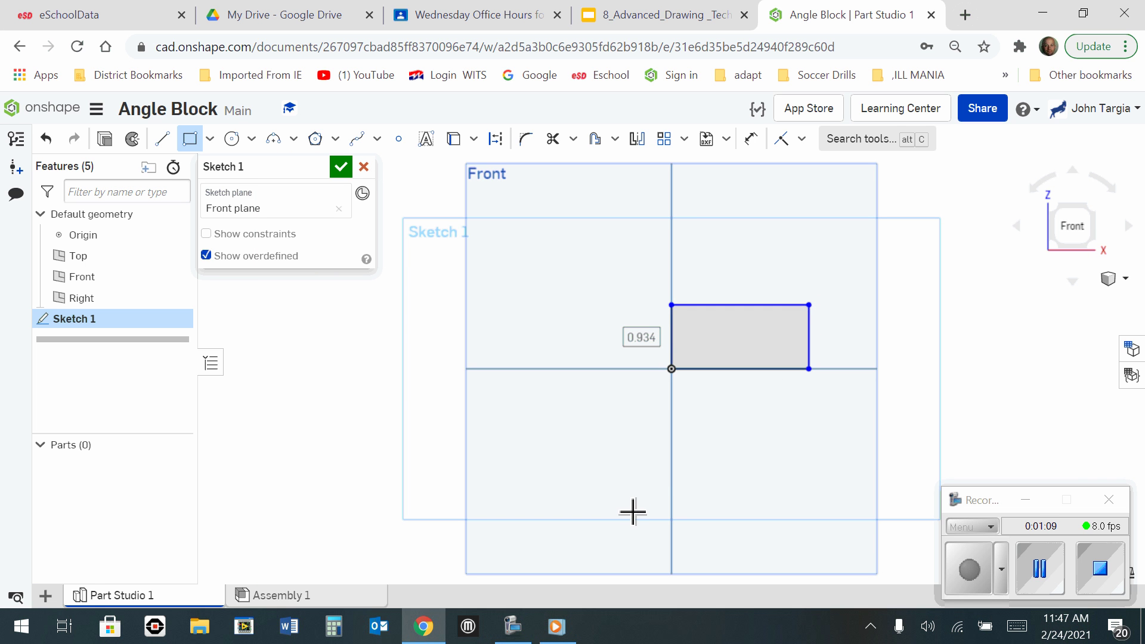
type("2")
key("Return")
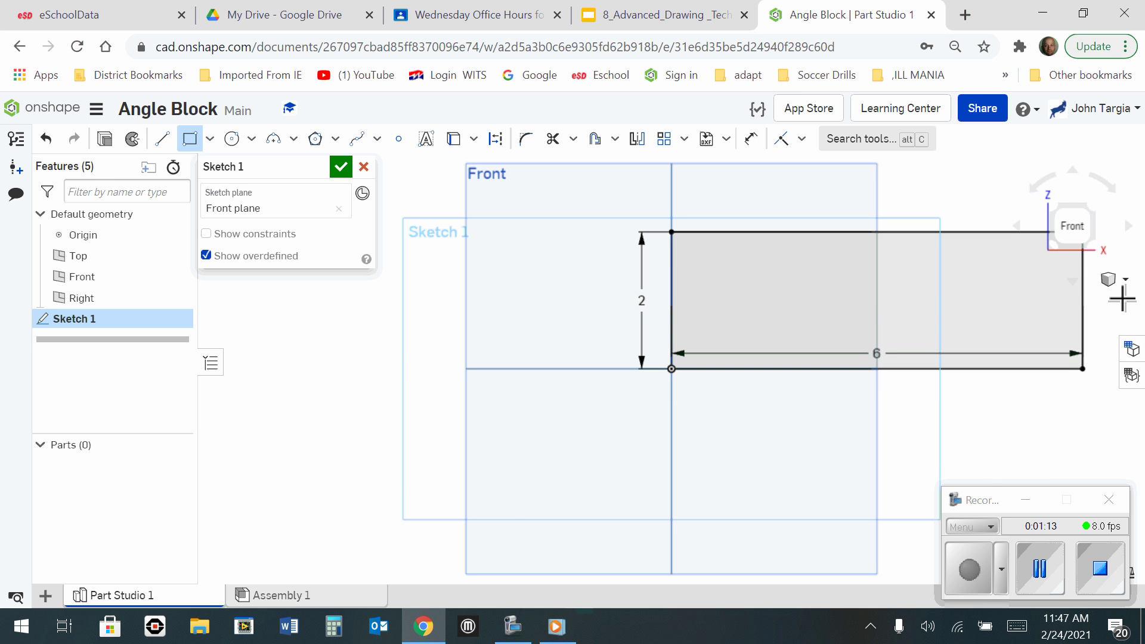
Step: Extrude the rectangle as a new solid with a blind depth of 3 in
left_click(1111, 280)
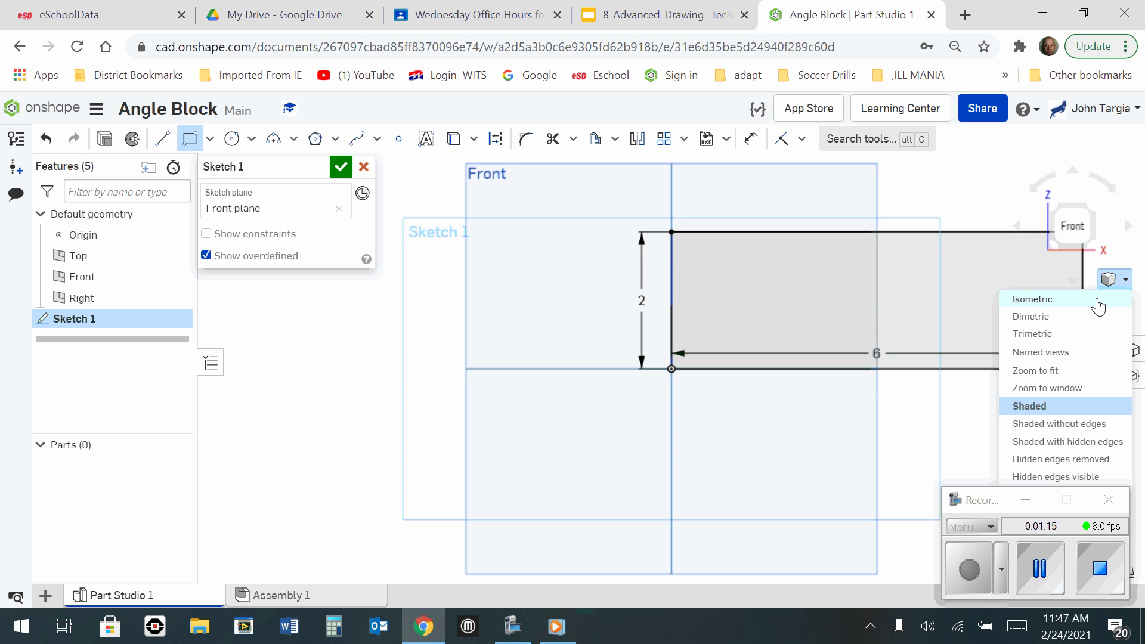
left_click(1098, 306)
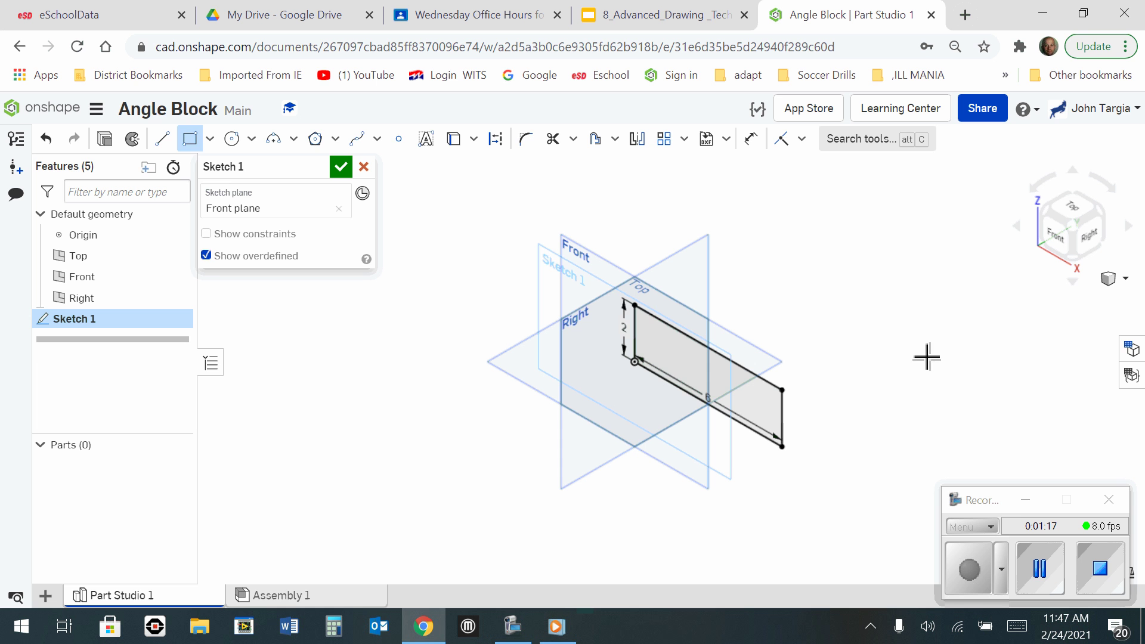
left_click(104, 138)
left_click(317, 295)
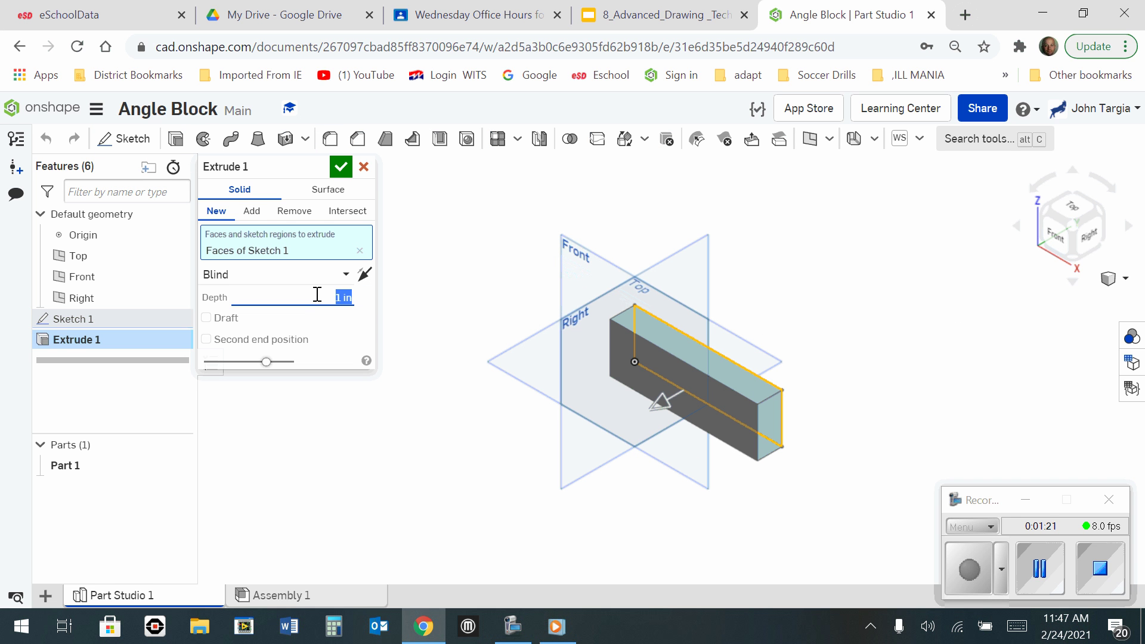
type("3")
key("Return")
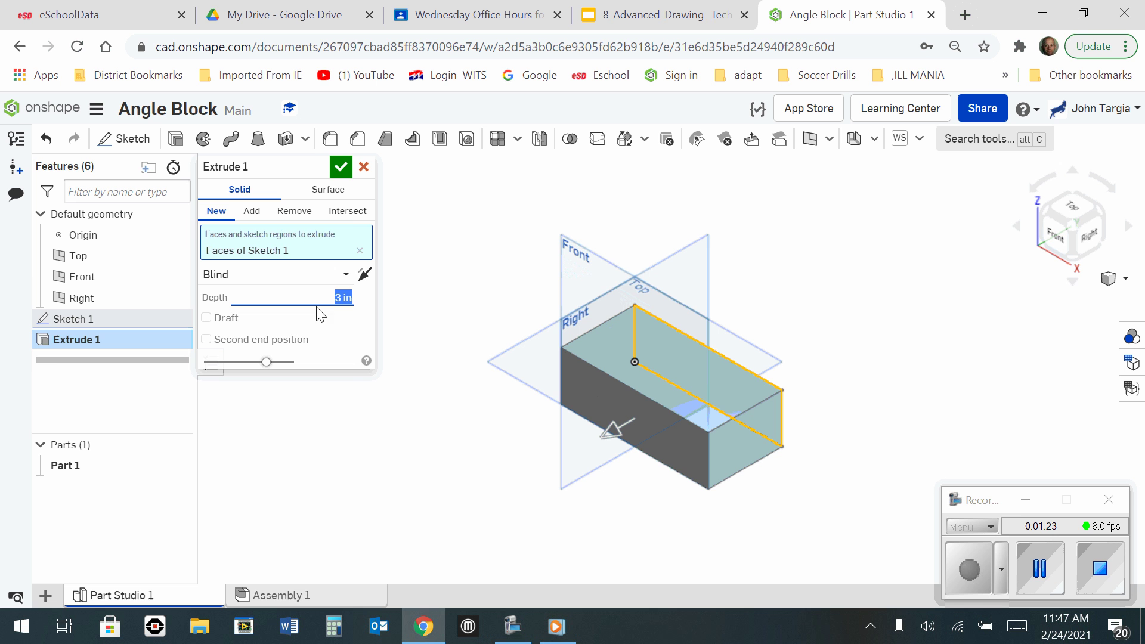
left_click(341, 167)
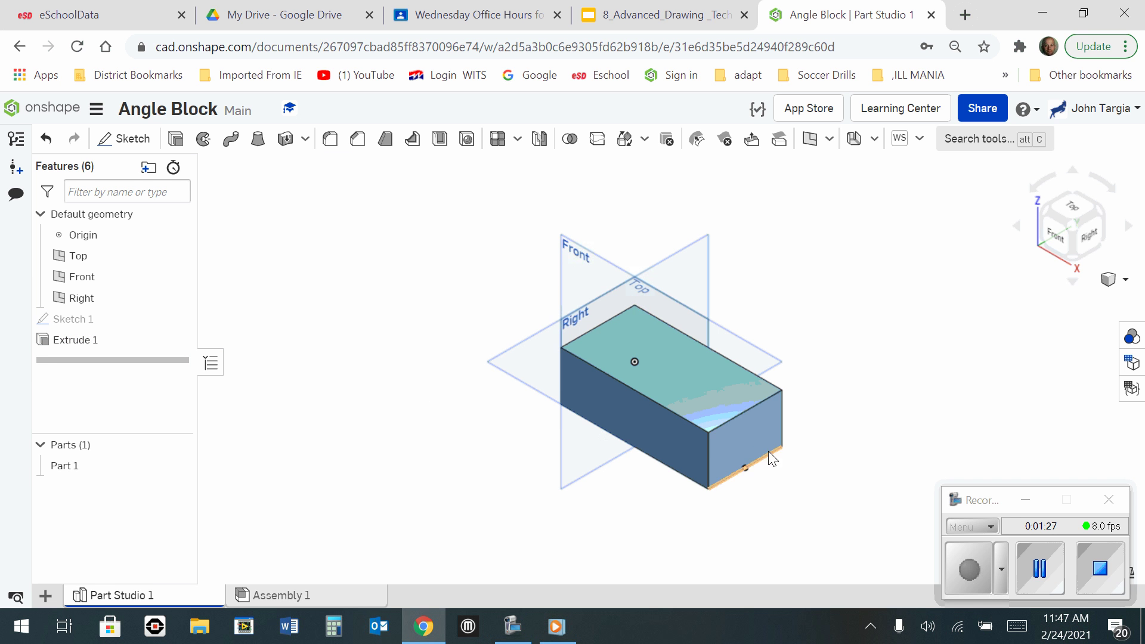
Step: Start a sketch on the block's front face and draw a 1 in line along its top edge from the upper-left corner
right_click_drag(768, 450, 673, 406)
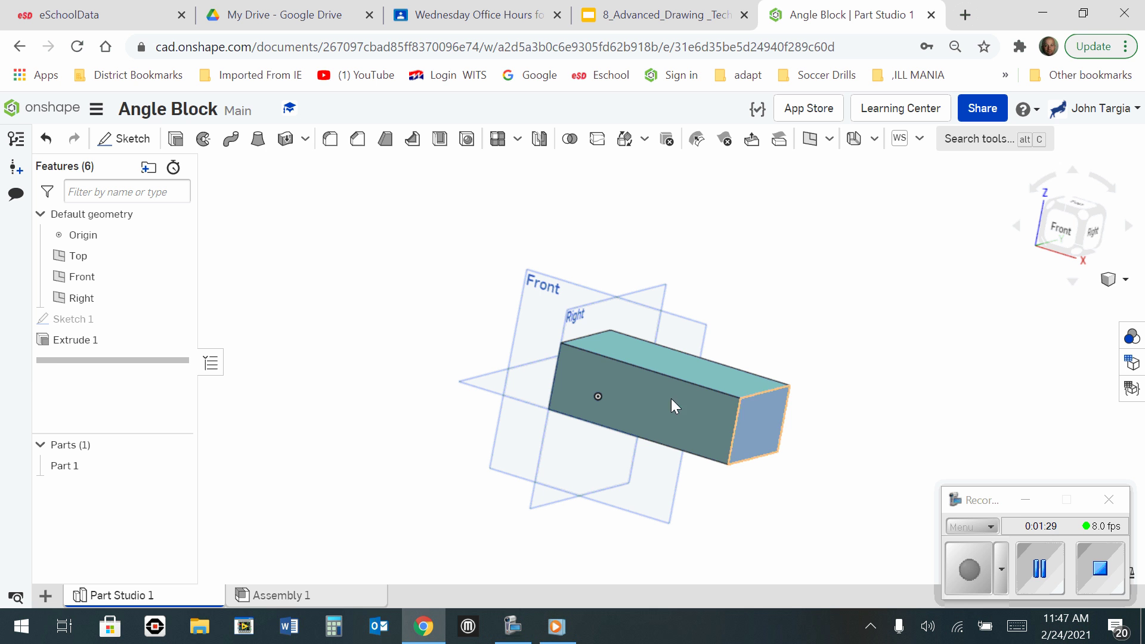
left_click(128, 139)
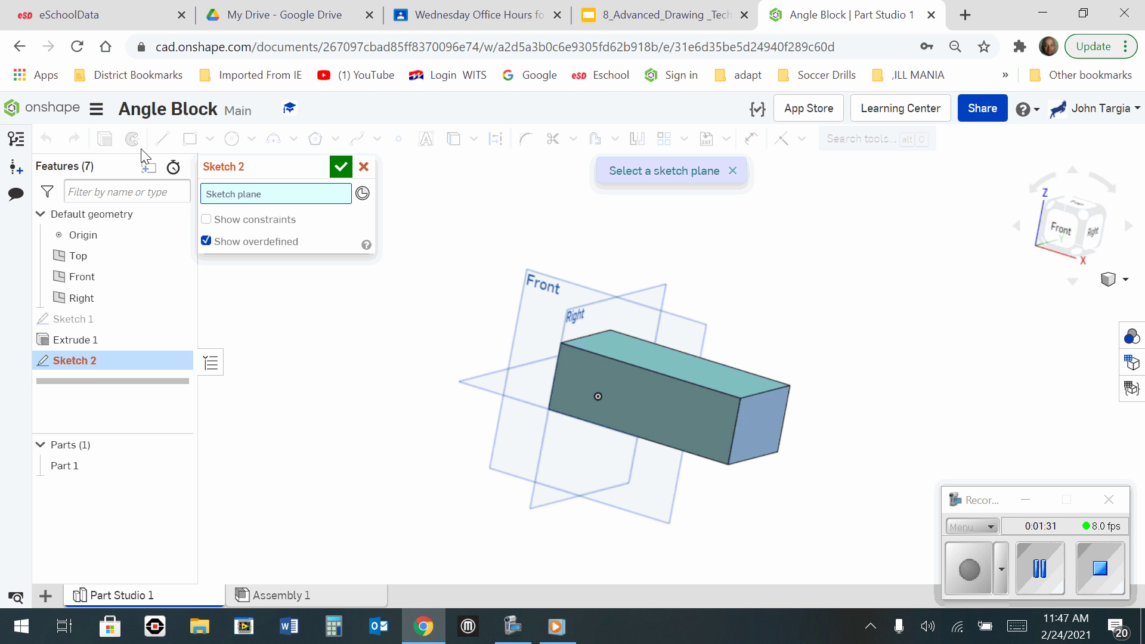
left_click(688, 410)
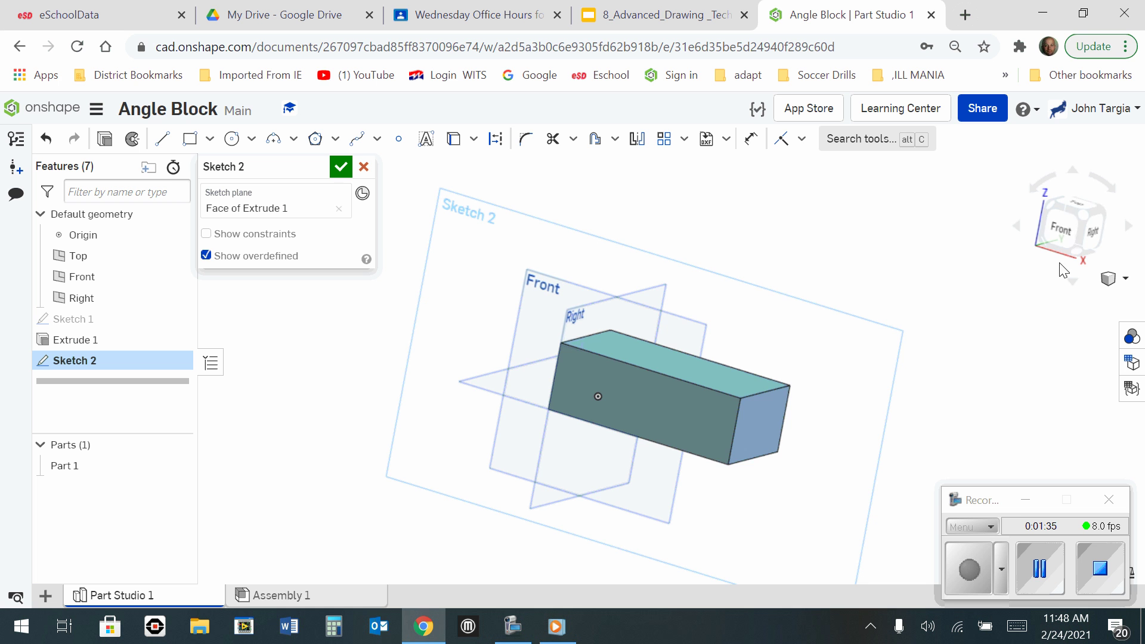
left_click(1059, 222)
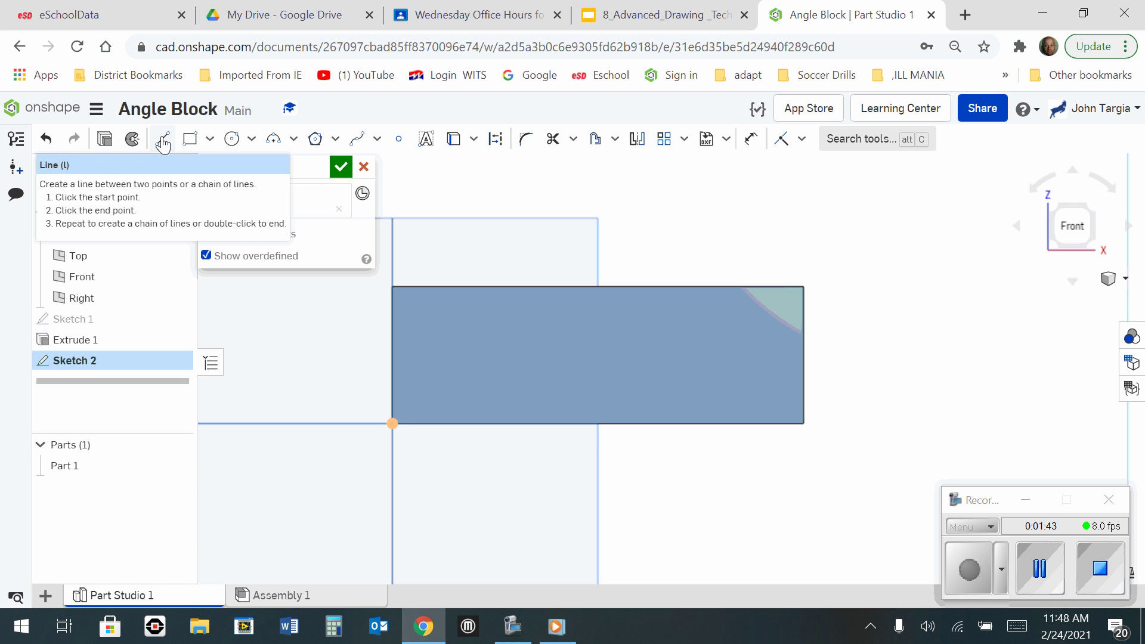
left_click(163, 140)
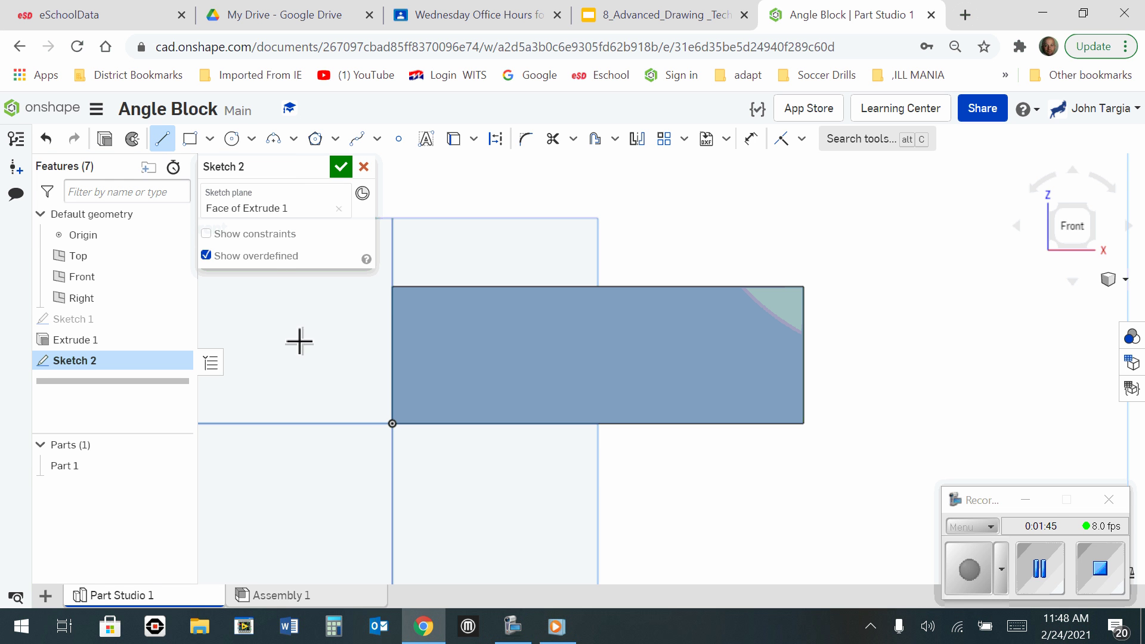
left_click(399, 294)
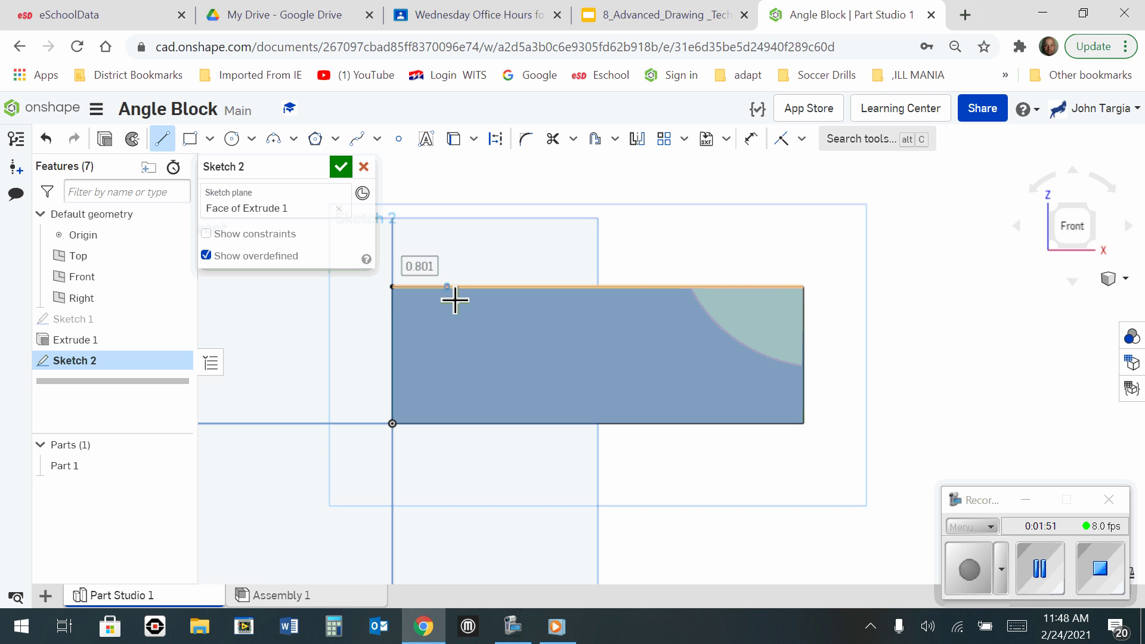
type("1")
key("Return")
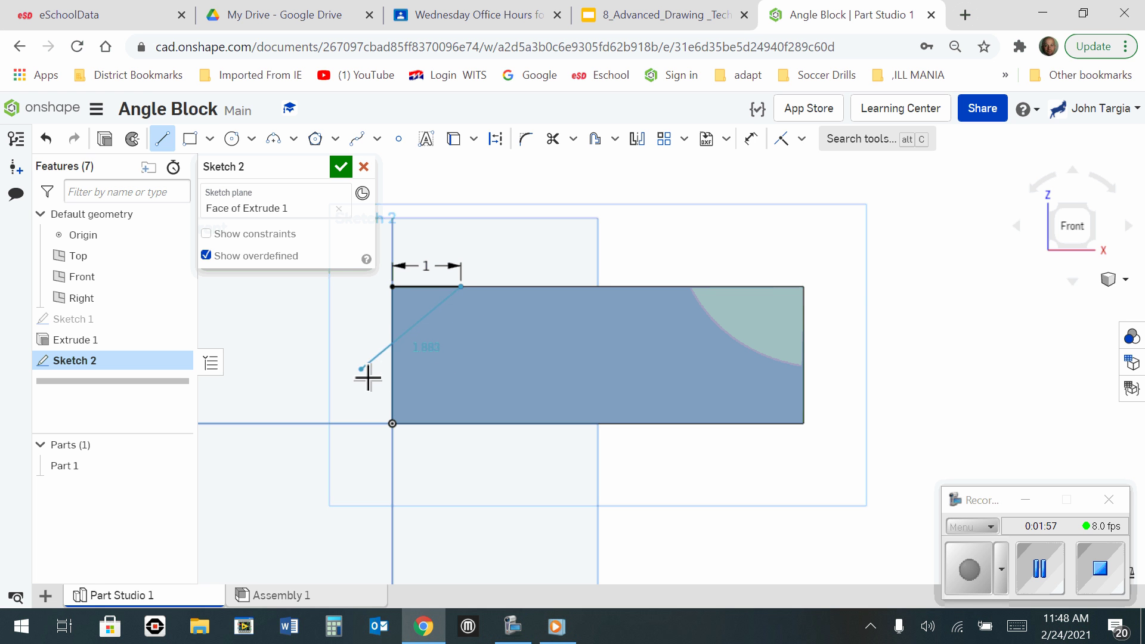
key("Escape")
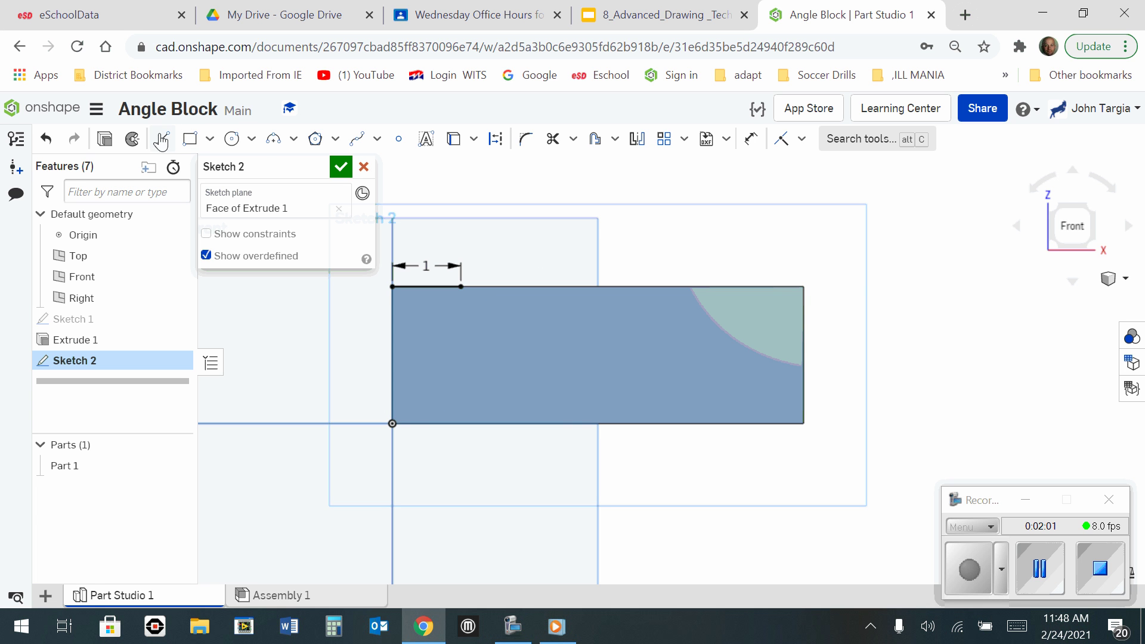
Step: Draw a 1 in line up the face's right edge from the lower-right corner and join it to the end of the top line
left_click(162, 139)
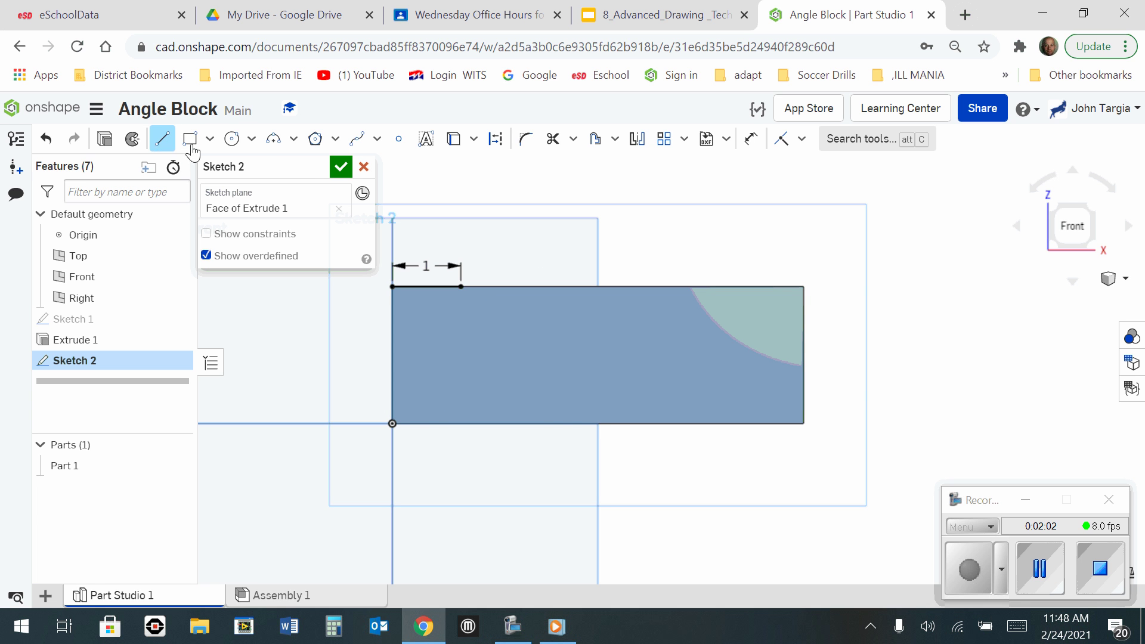
left_click(810, 429)
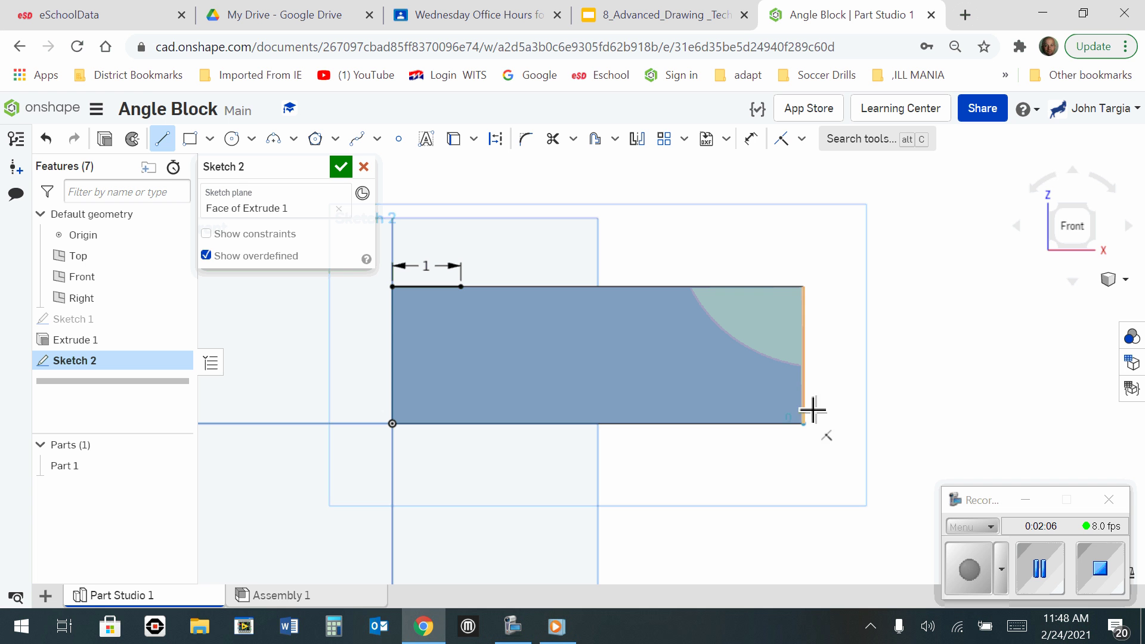
left_click(809, 379)
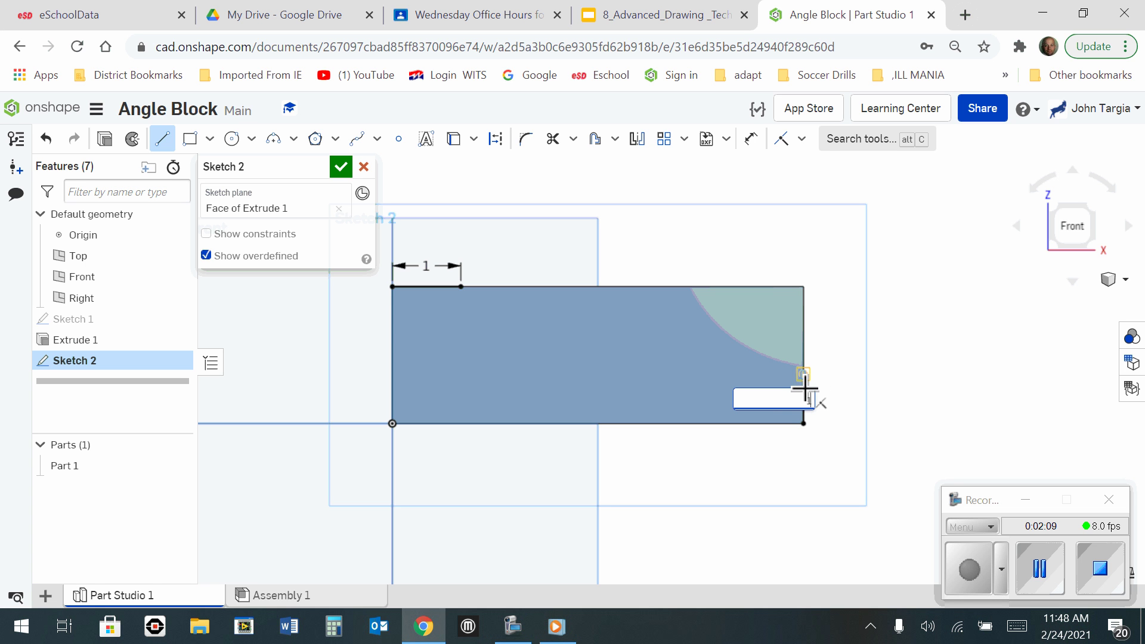
type("1")
key("Return")
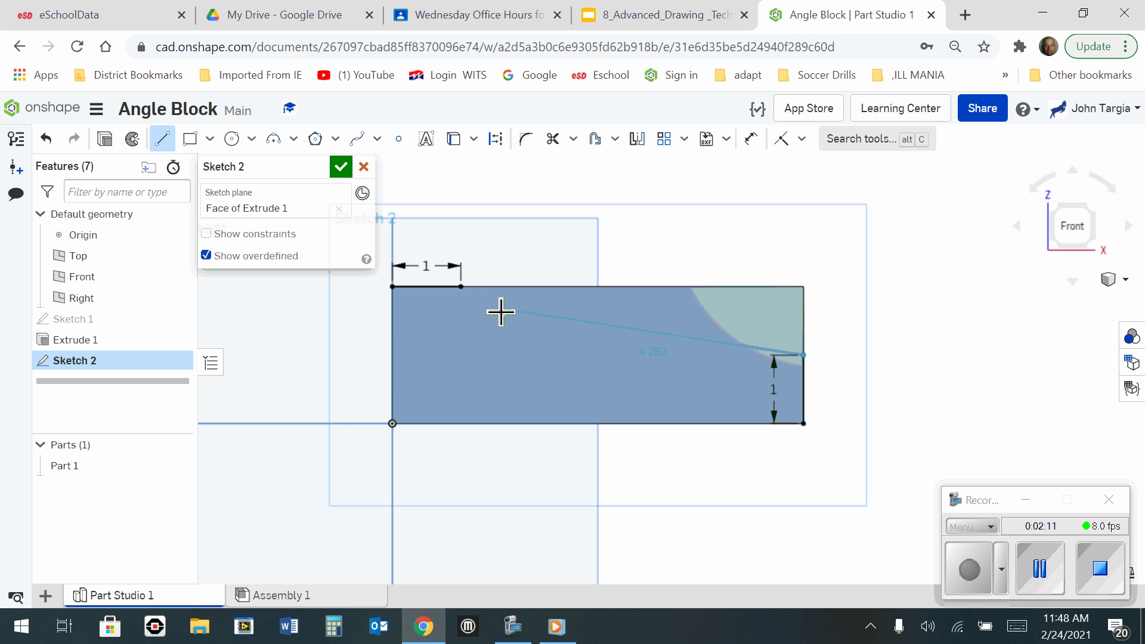
left_click(469, 294)
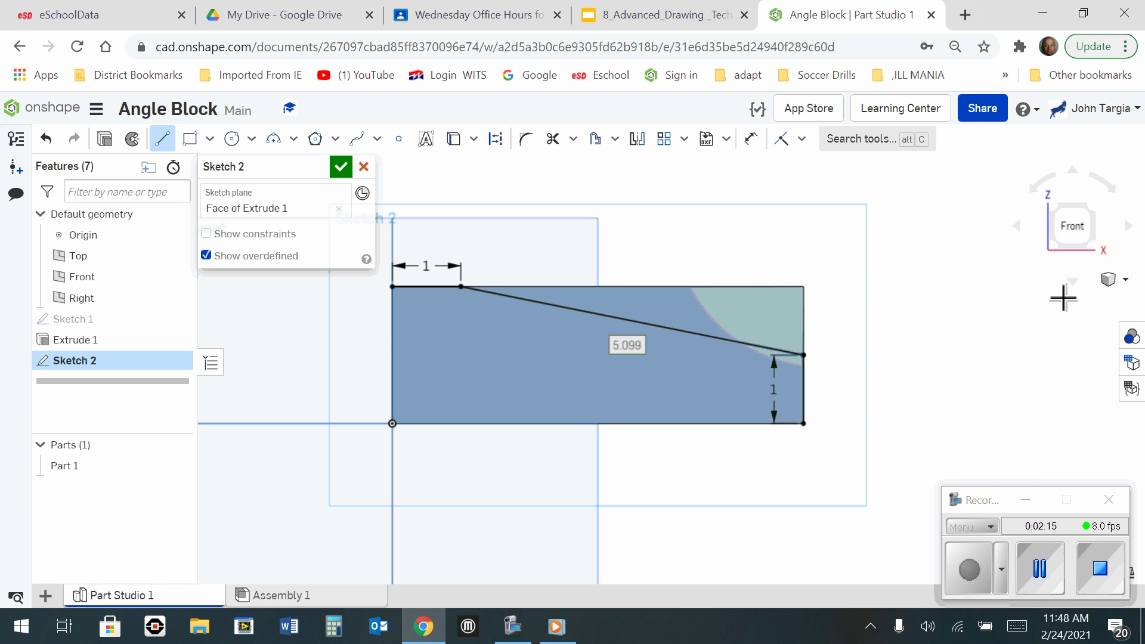
Step: Cut away the triangular region above the slanted line with a Remove extrude at a blind depth of 3 in
left_click(1114, 285)
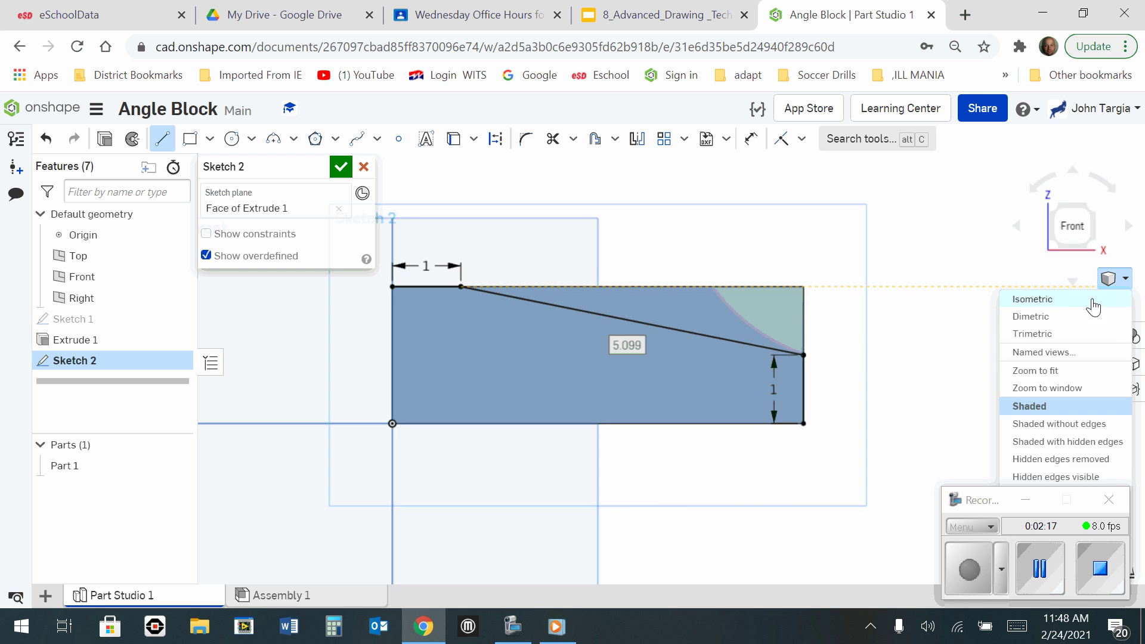
left_click(1033, 299)
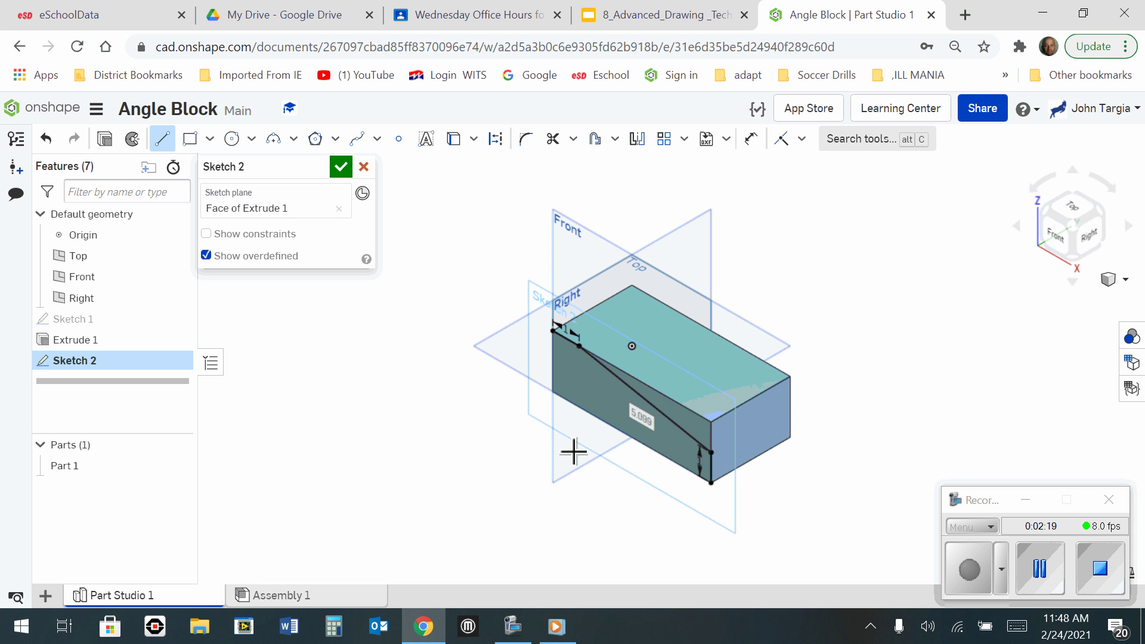
scroll(614, 441, "up", 2)
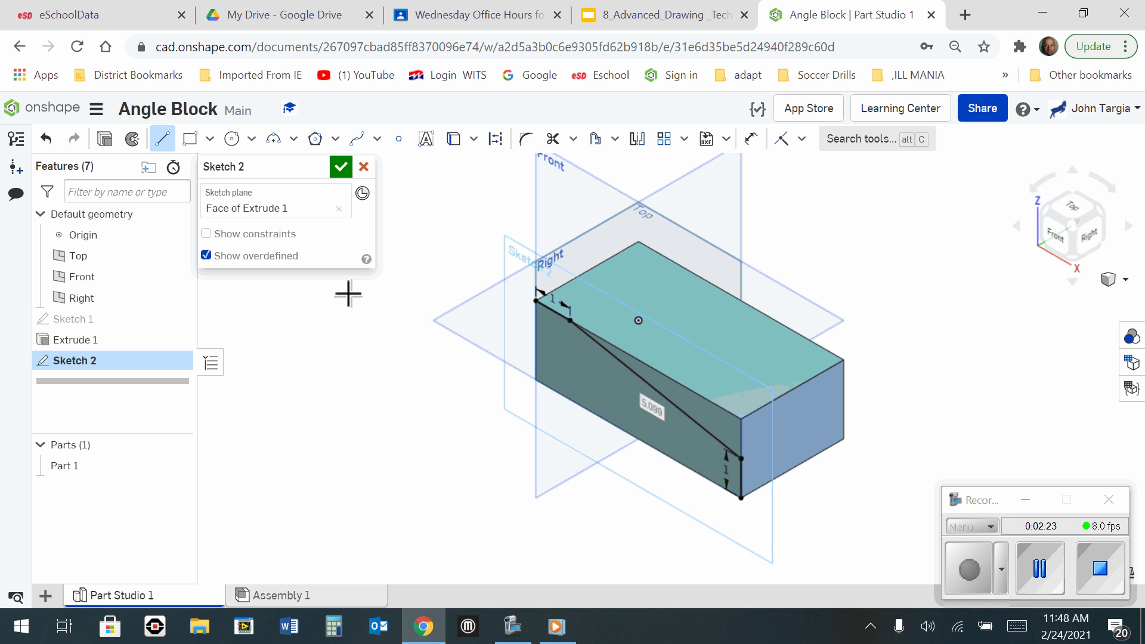
key("Escape")
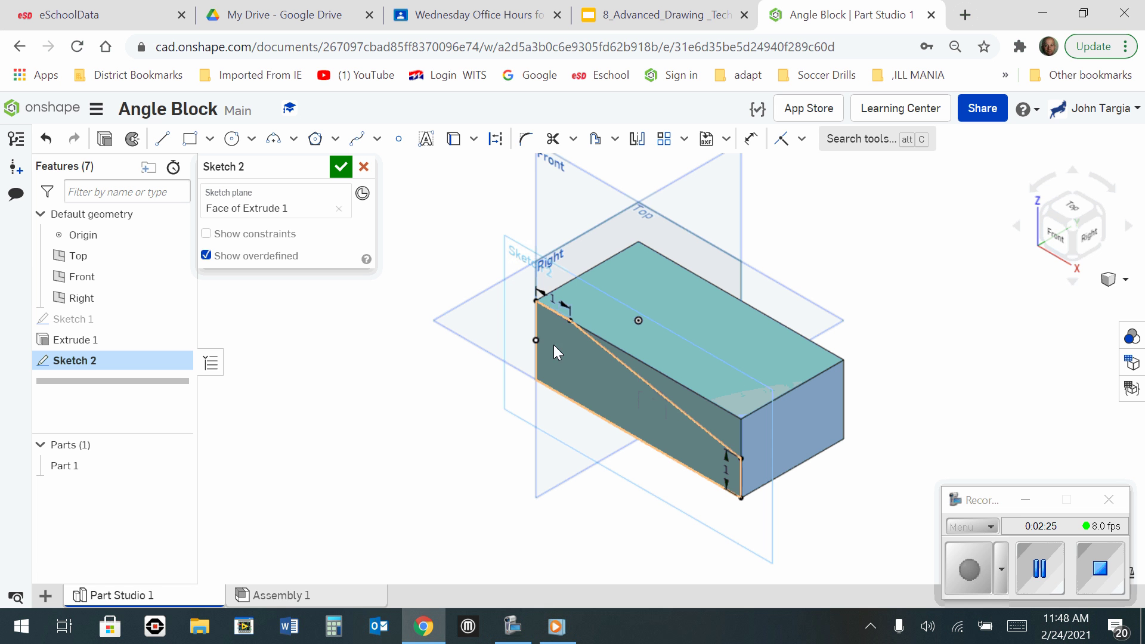
left_click(710, 413)
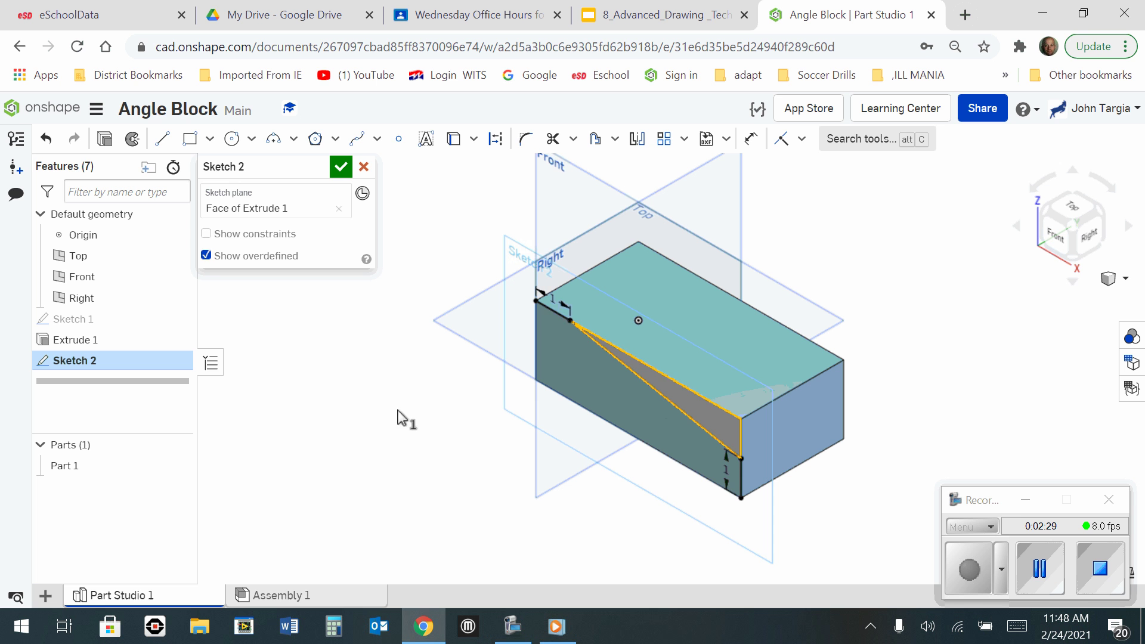
left_click(105, 140)
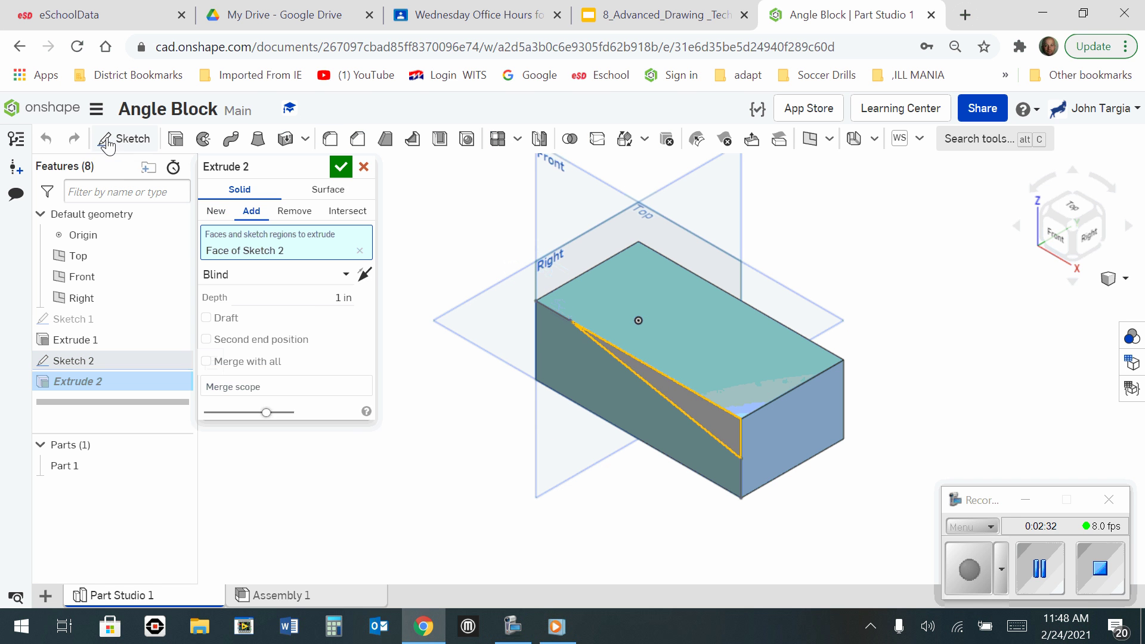
left_click(313, 298)
type("3")
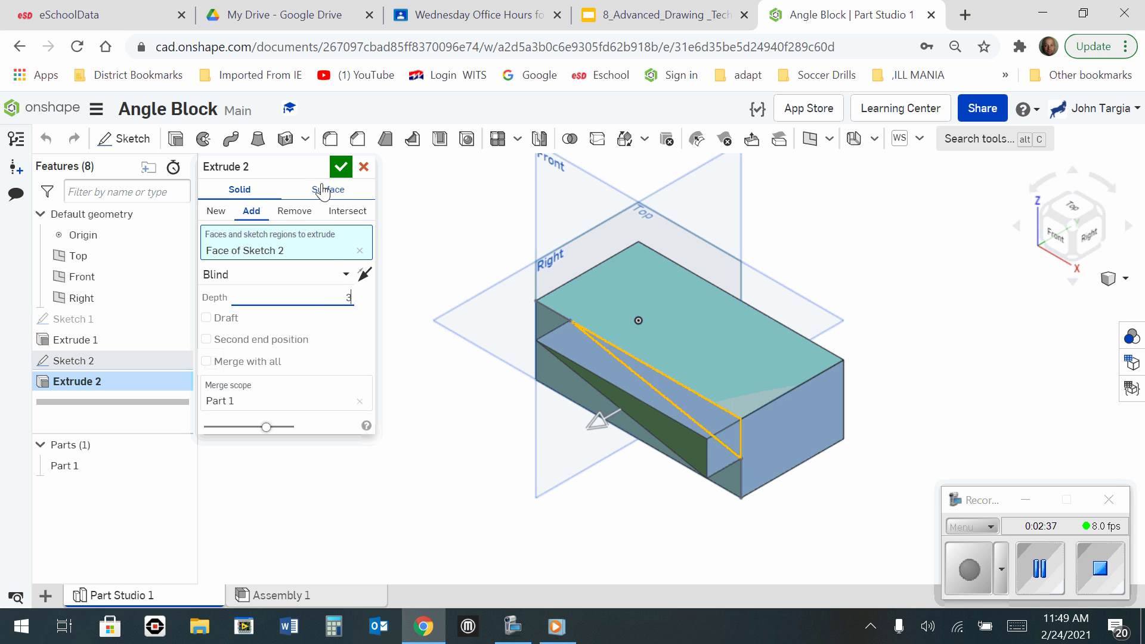
key("Return")
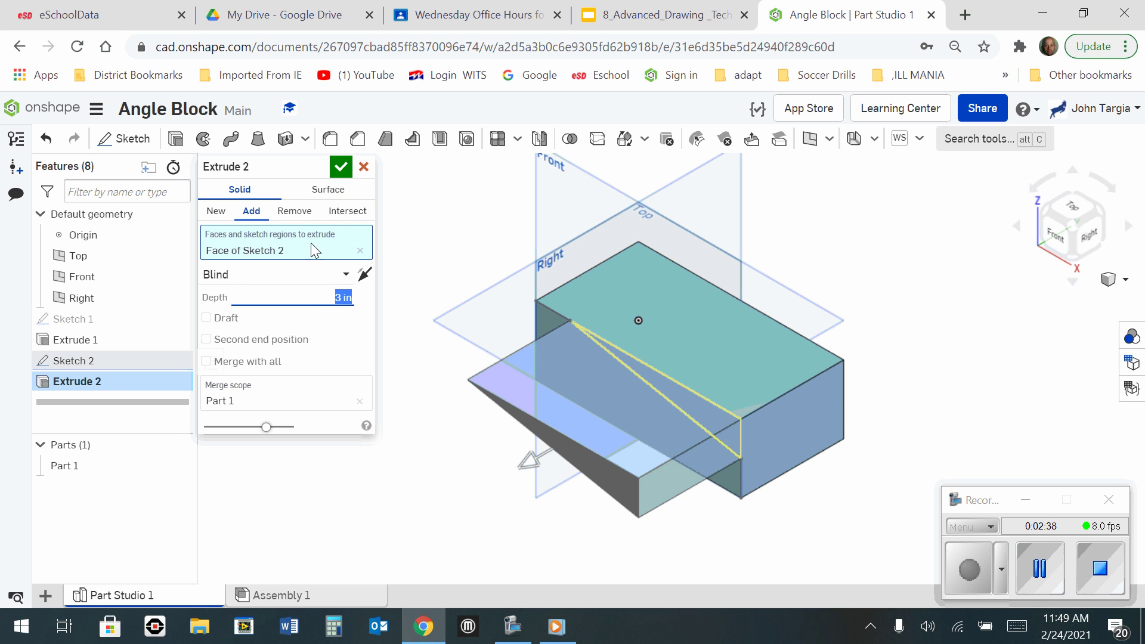
left_click(295, 212)
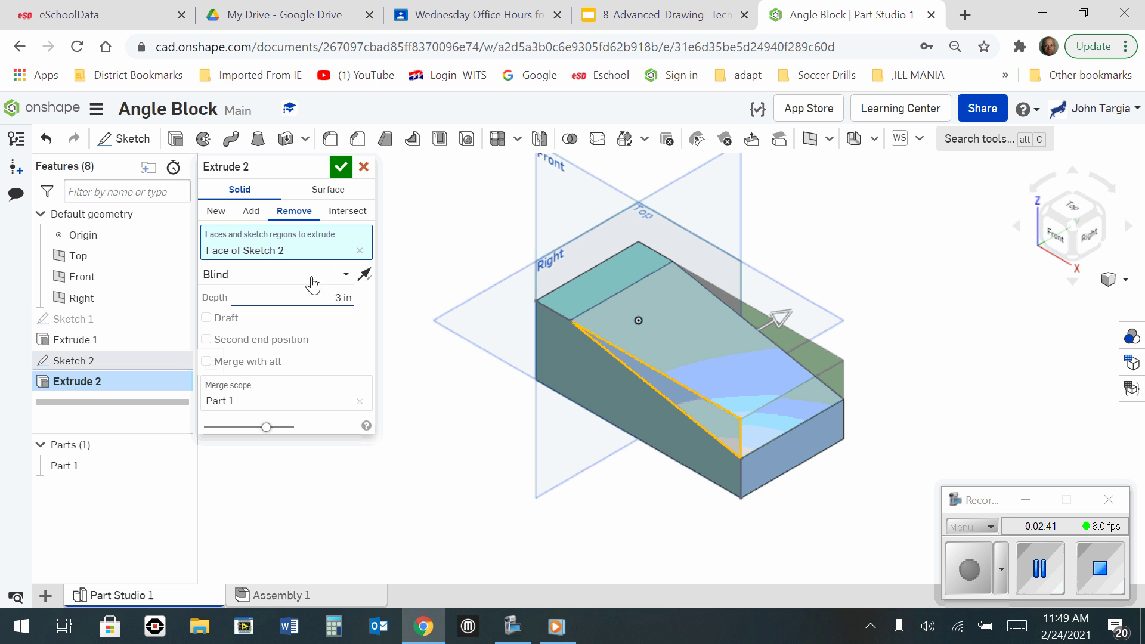
left_click(341, 170)
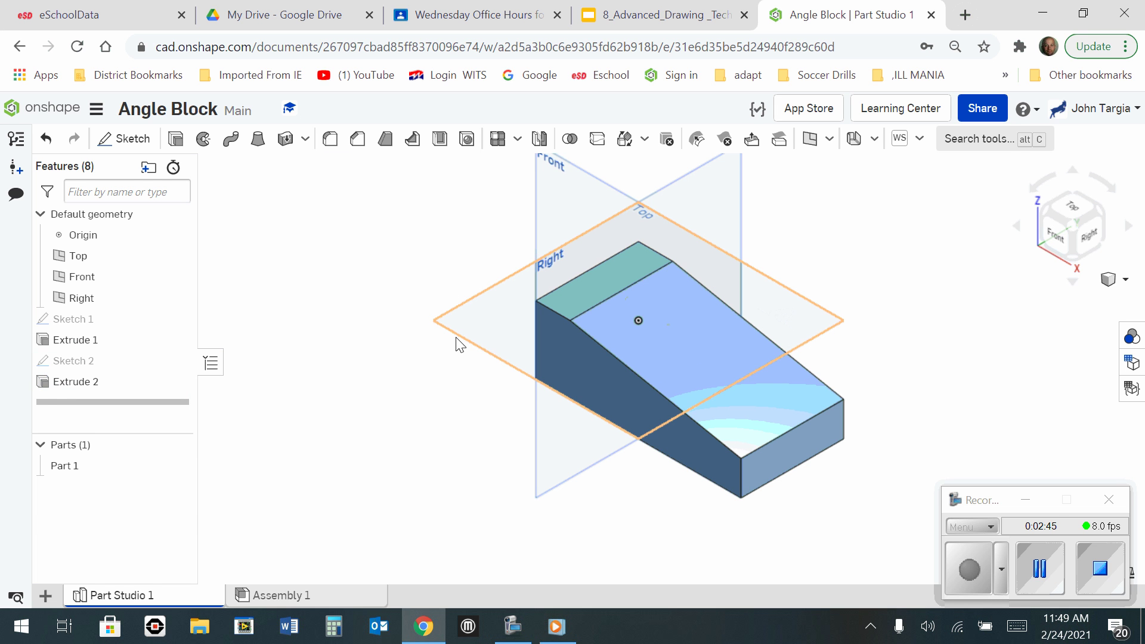
Step: Sketch on the block's front face a 1 in vertical line down from the slope's upper end and a 5 in horizontal line to its lower end
left_click(1039, 567)
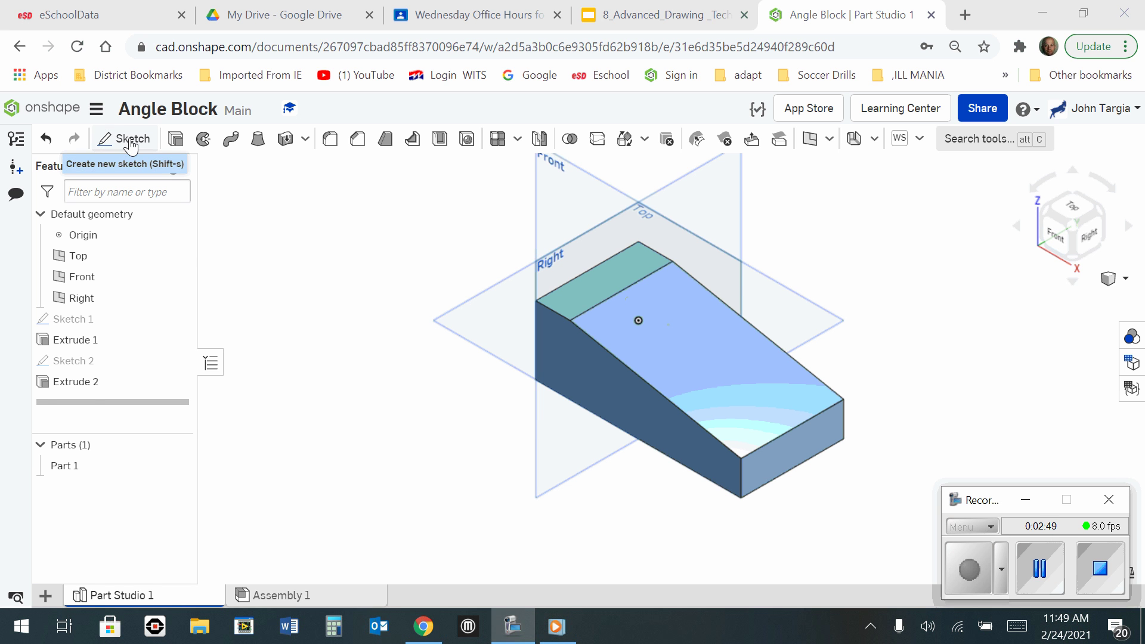
left_click(108, 143)
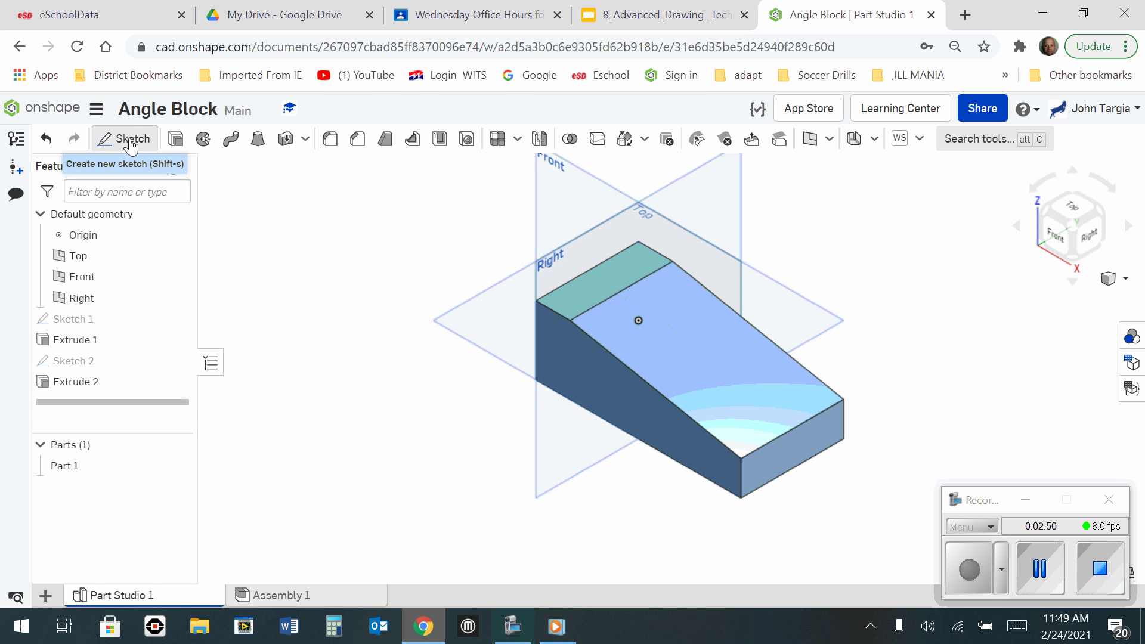
left_click(620, 391)
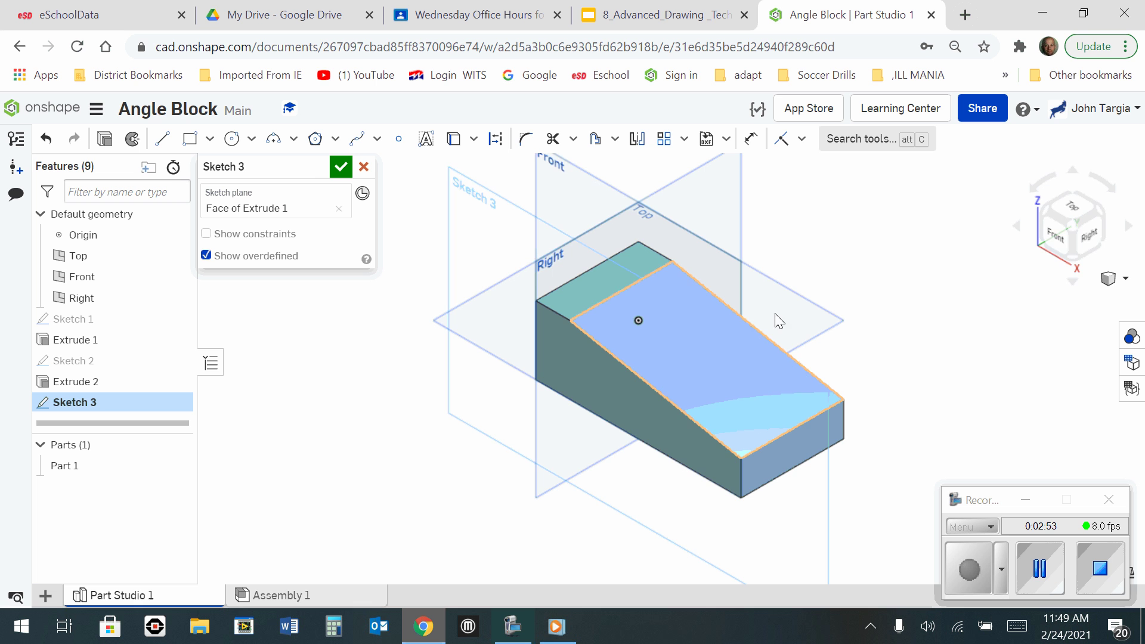
left_click(1059, 235)
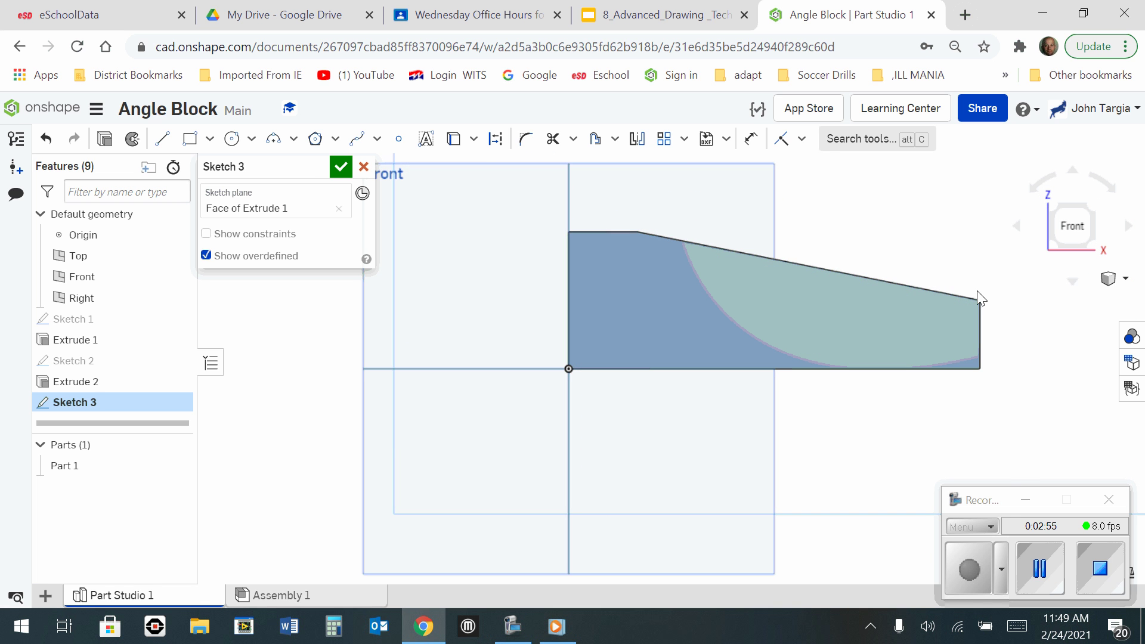
left_click(163, 142)
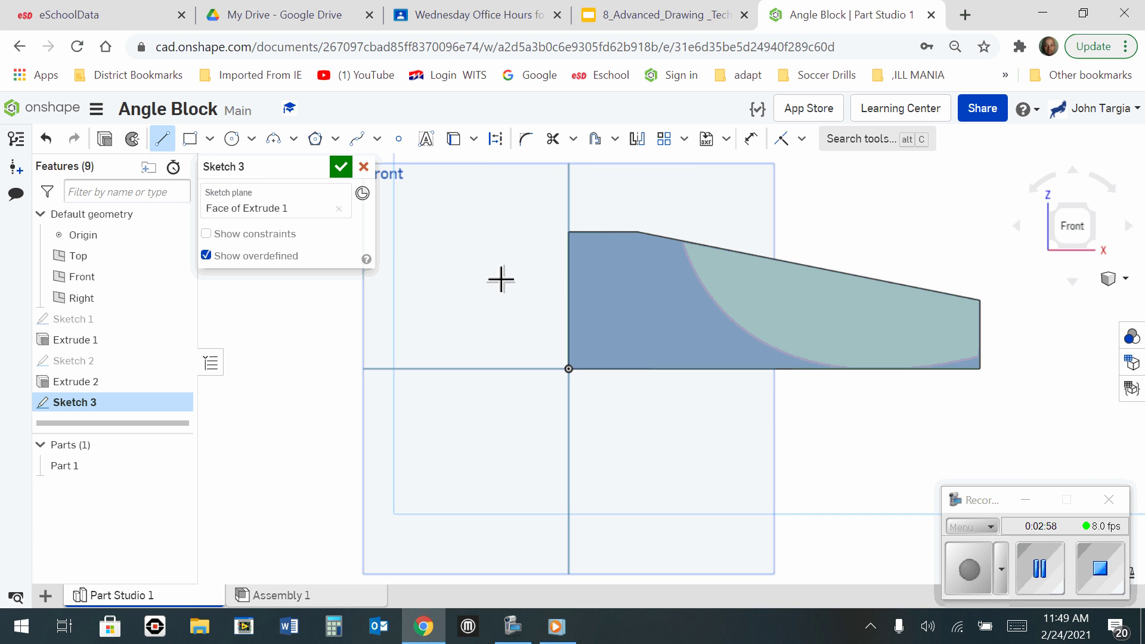
left_click(645, 239)
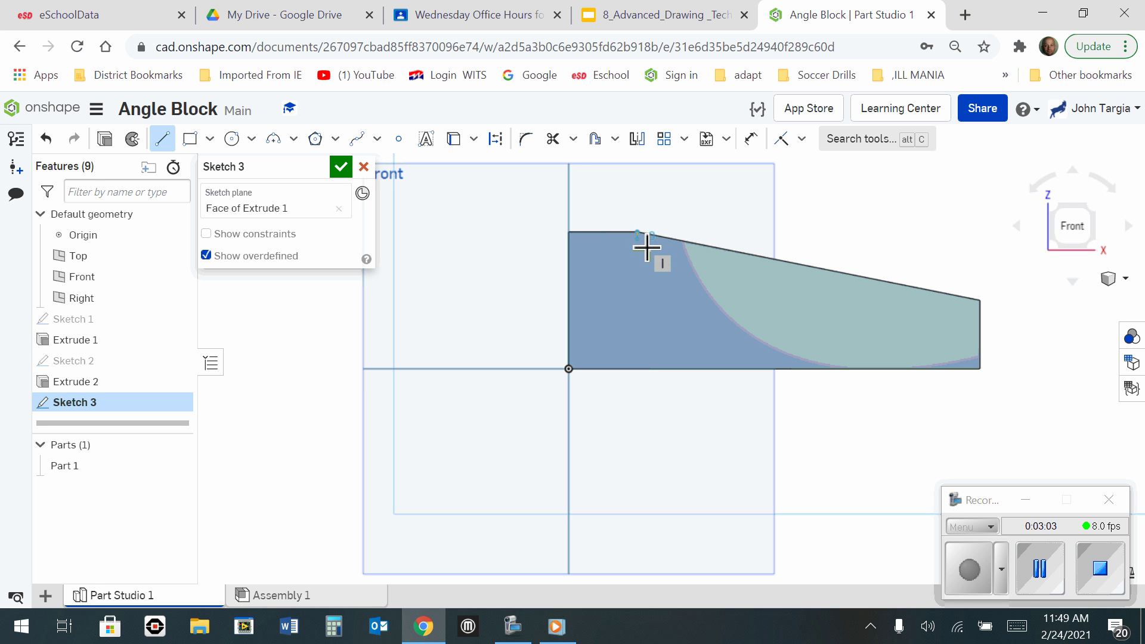
left_click(645, 307)
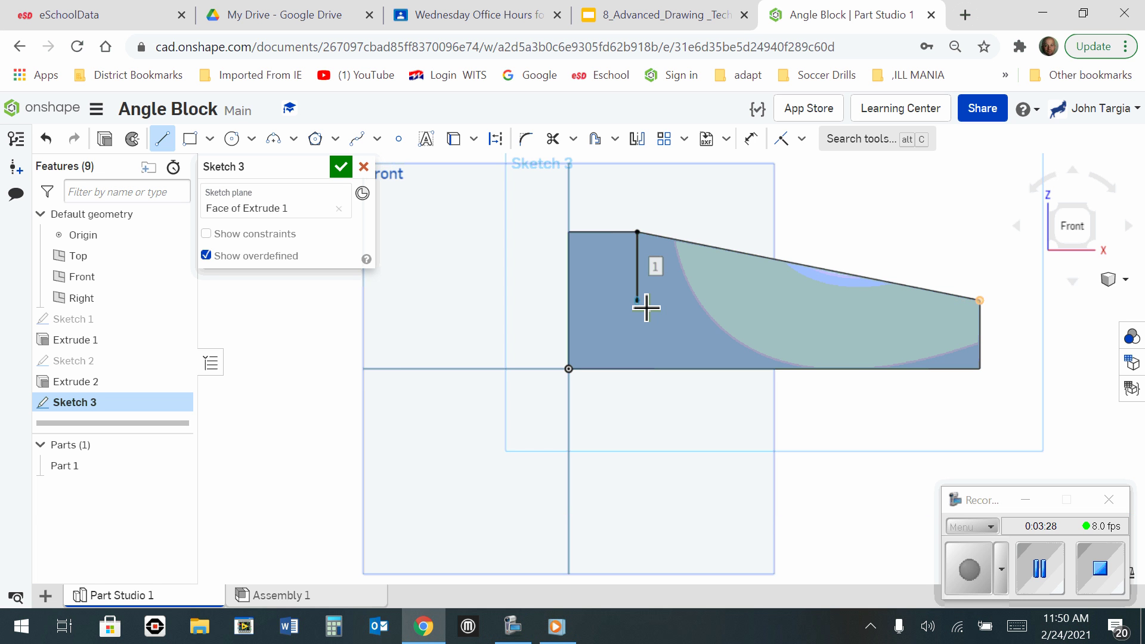
left_click(986, 307)
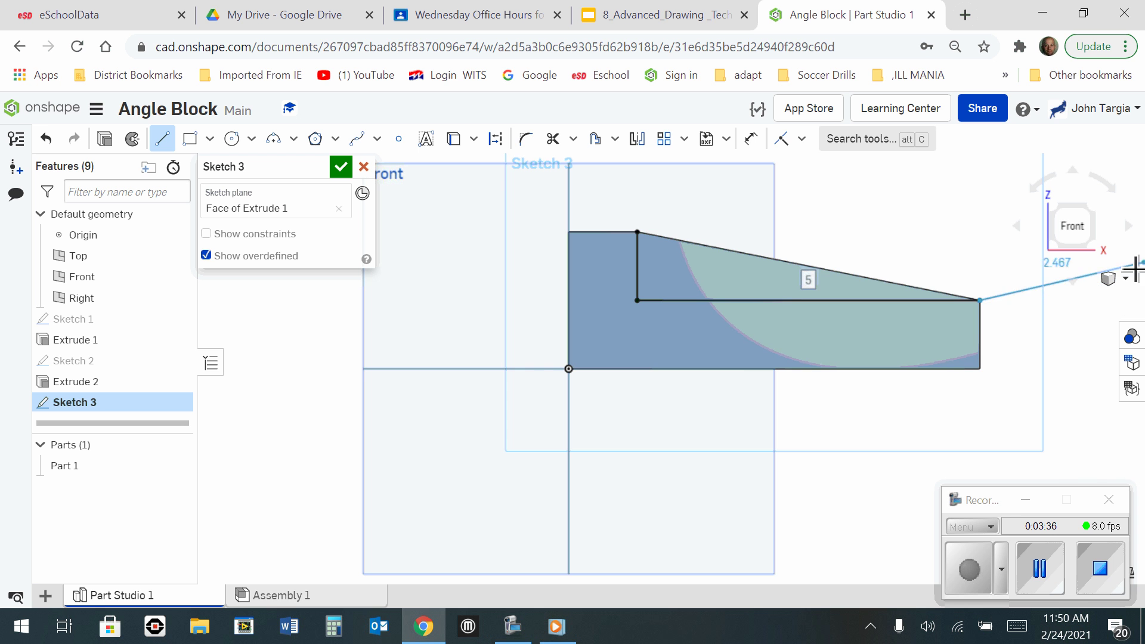
left_click(1121, 280)
left_click(1112, 301)
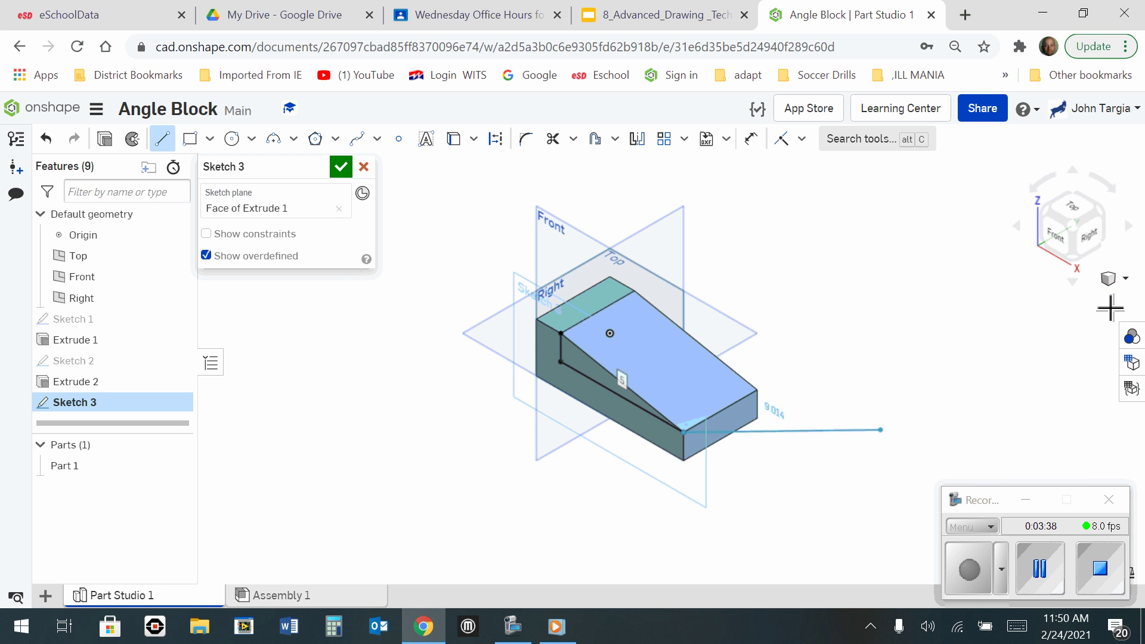
key("Escape")
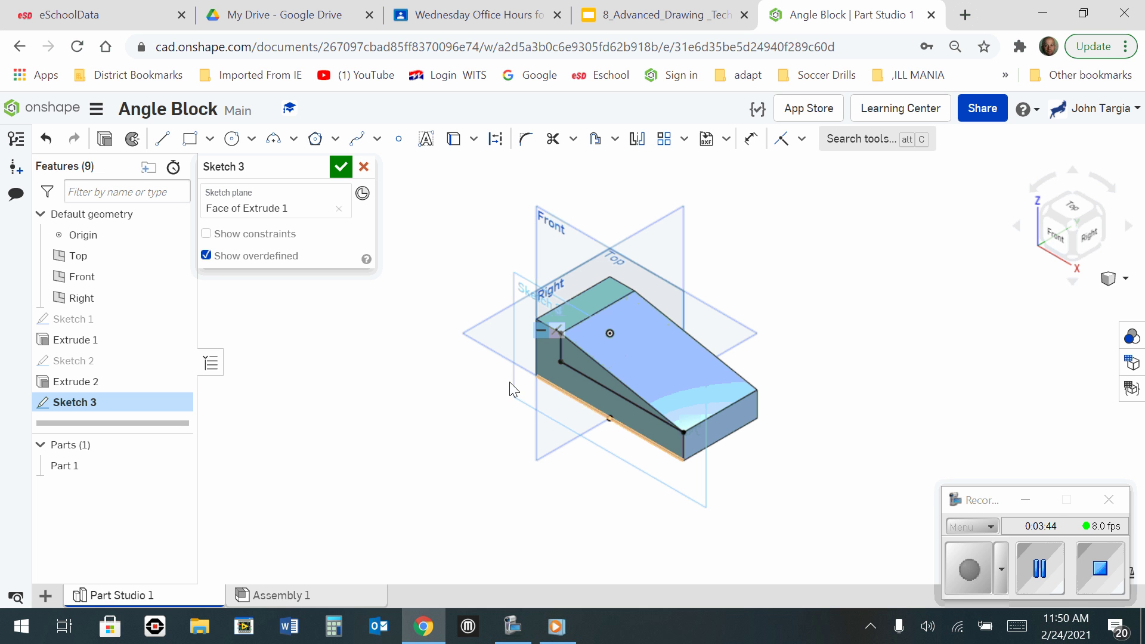
Step: Cut the front face's triangular region with a Remove extrude at a blind depth of 1 in
left_click(584, 366)
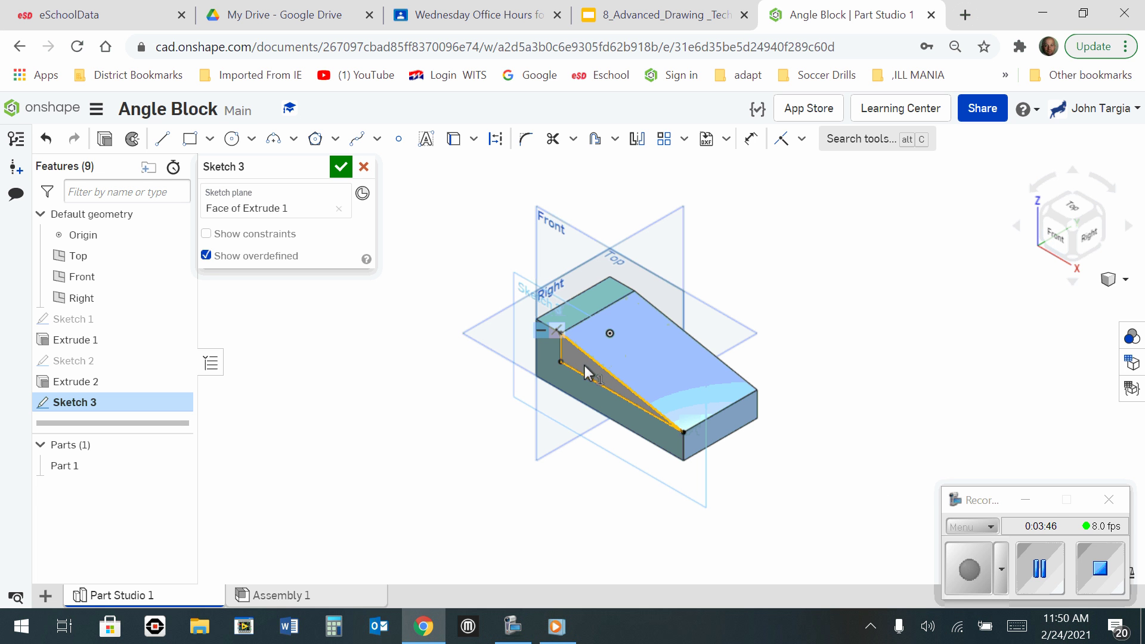
left_click(105, 139)
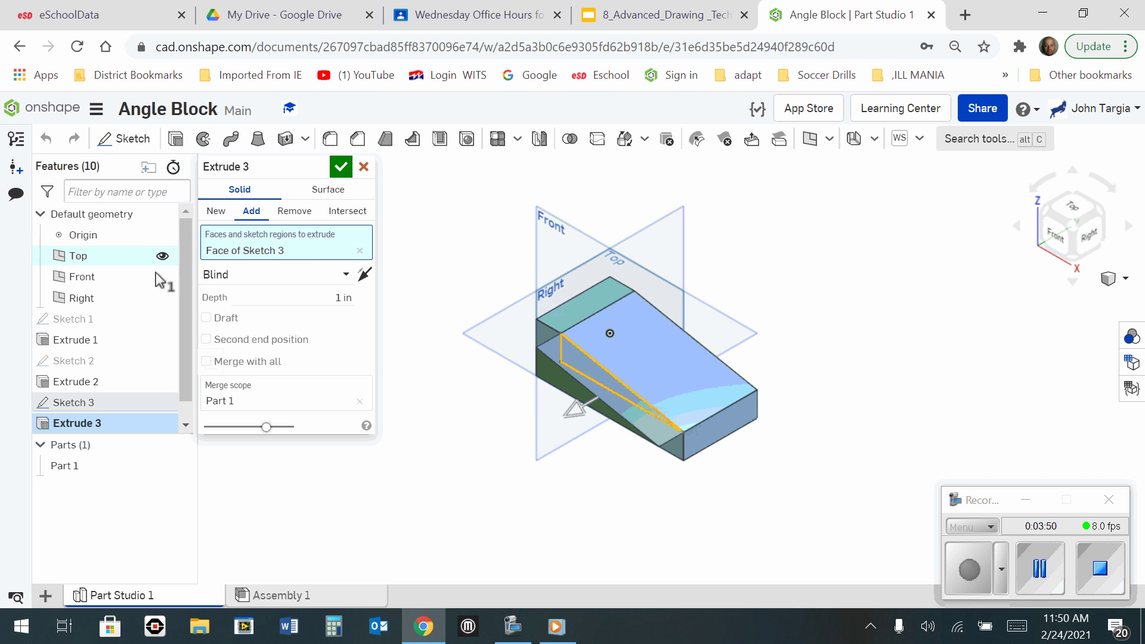
left_click(288, 213)
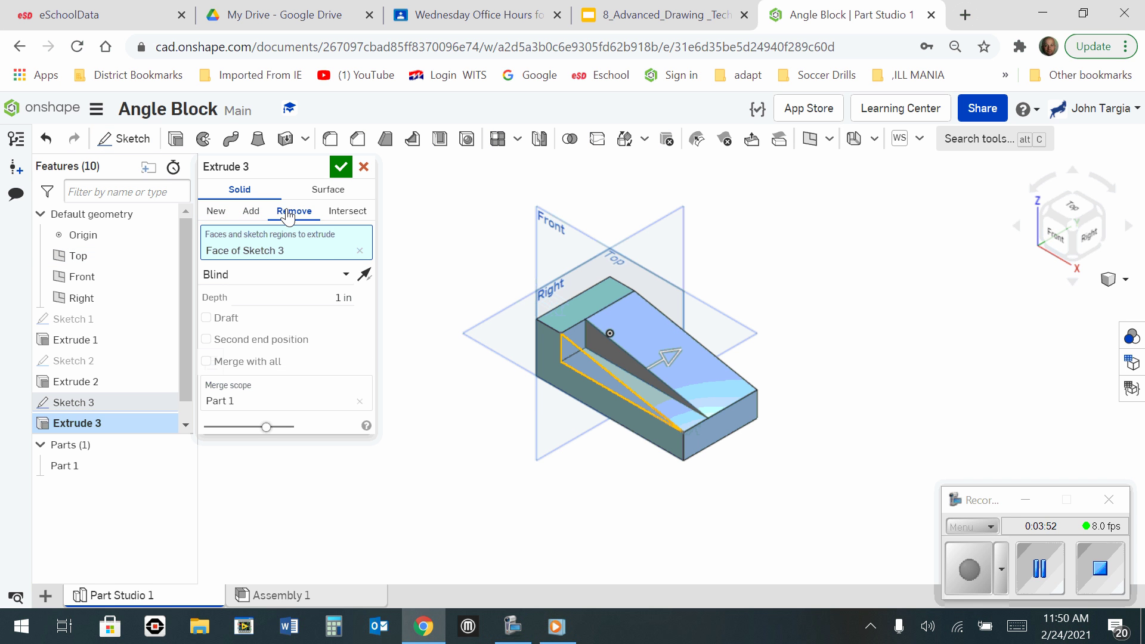
left_click(342, 170)
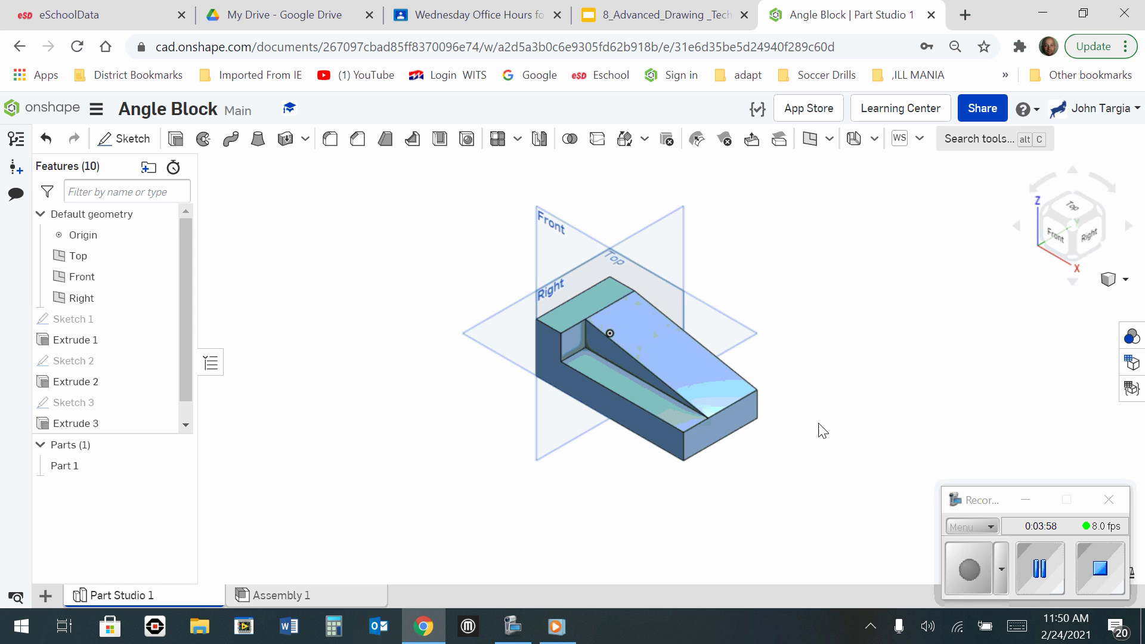
Step: Sketch on the block's back face a 1 in vertical line down from the slope's upper end and a 5 in horizontal line to its lower end
right_click_drag(839, 457, 707, 465)
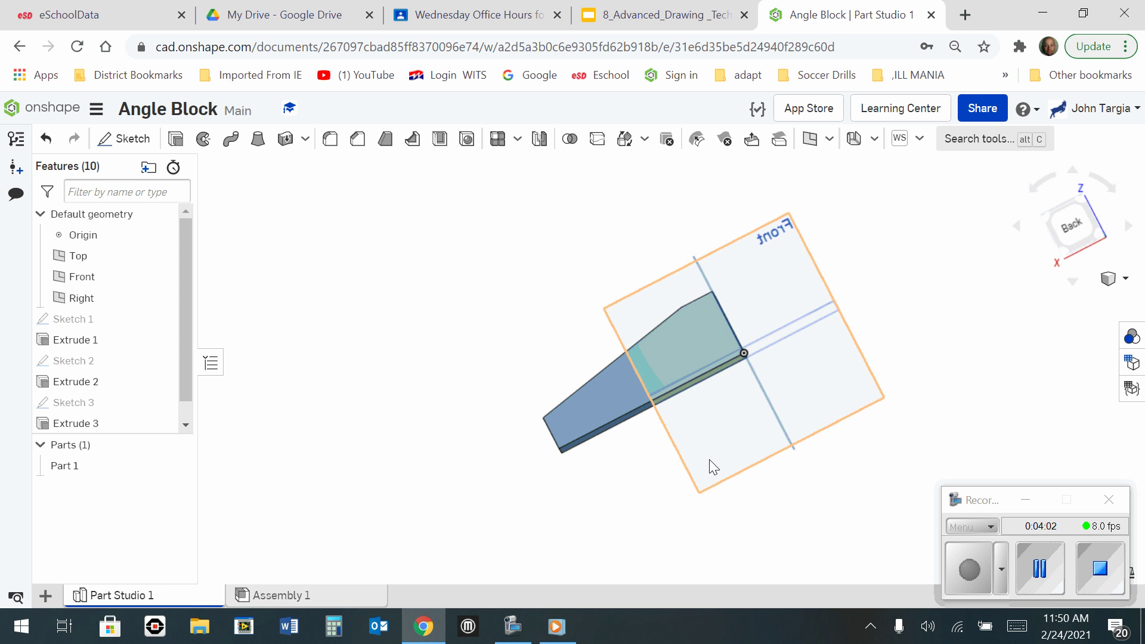
mouse_move(823, 493)
right_mouse_down()
mouse_move(864, 492)
mouse_move(859, 474)
mouse_move(825, 490)
mouse_move(823, 508)
right_mouse_up()
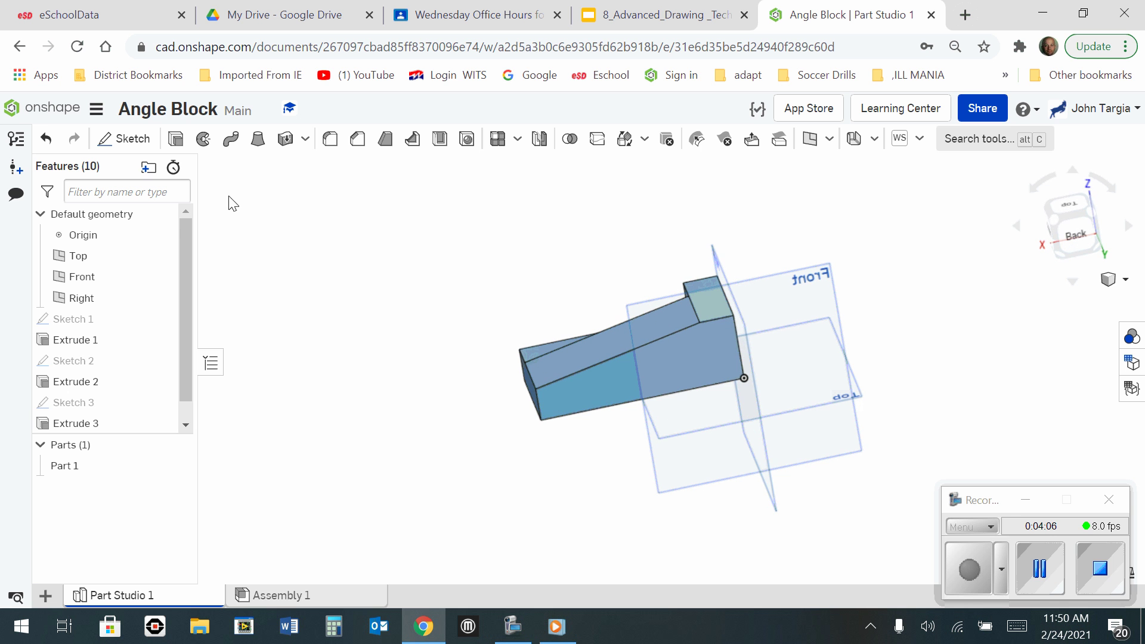
left_click(129, 141)
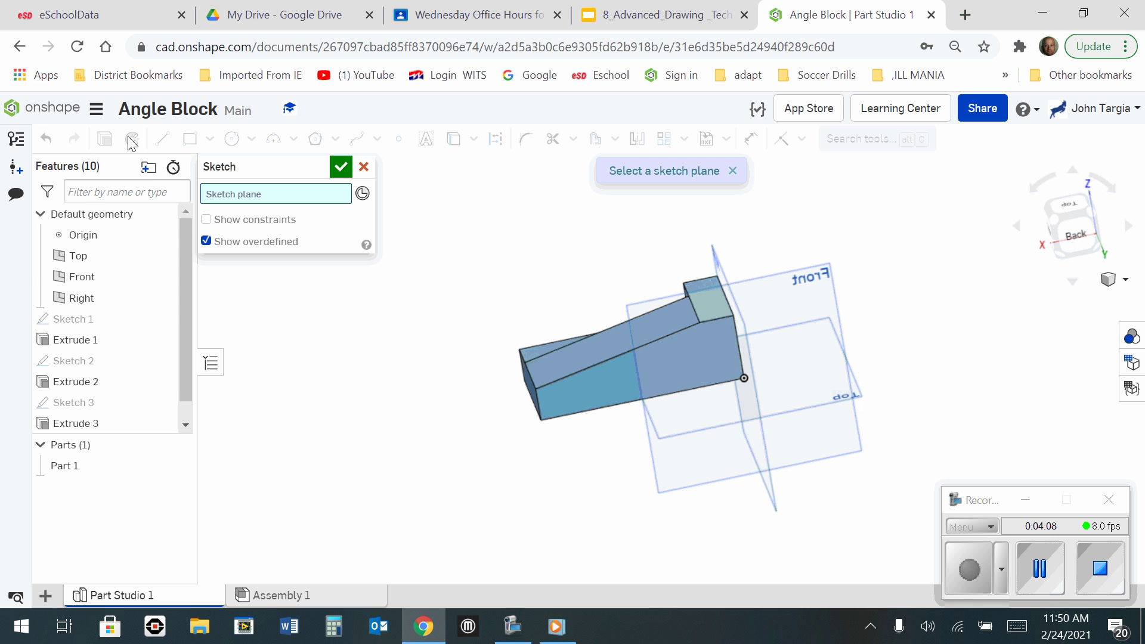
left_click(687, 365)
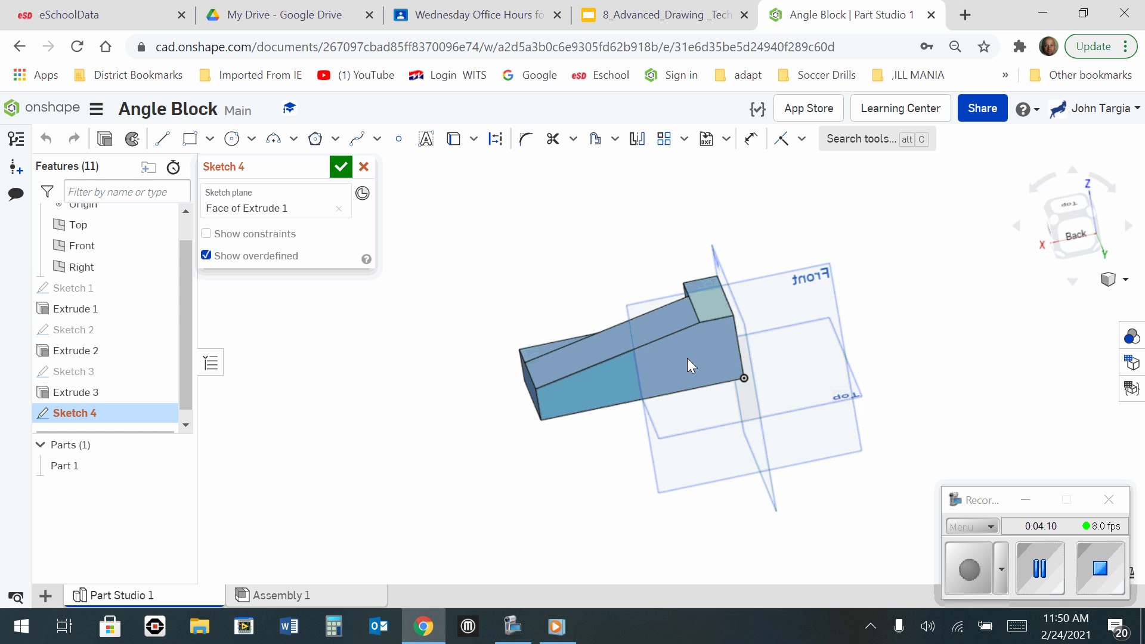
left_click(1072, 231)
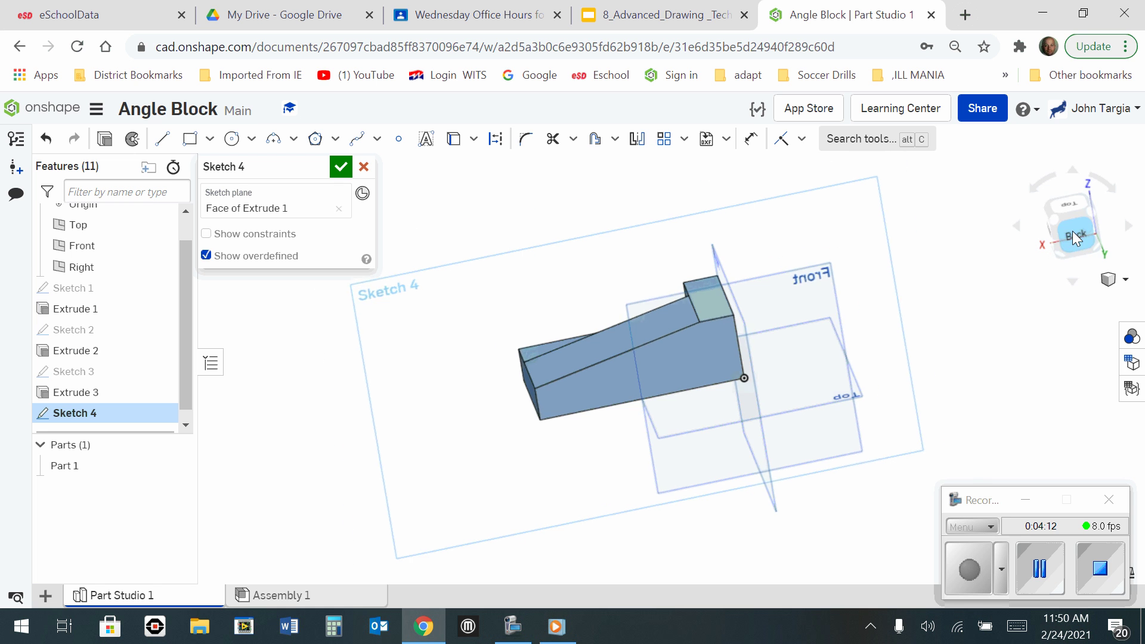
left_click(162, 138)
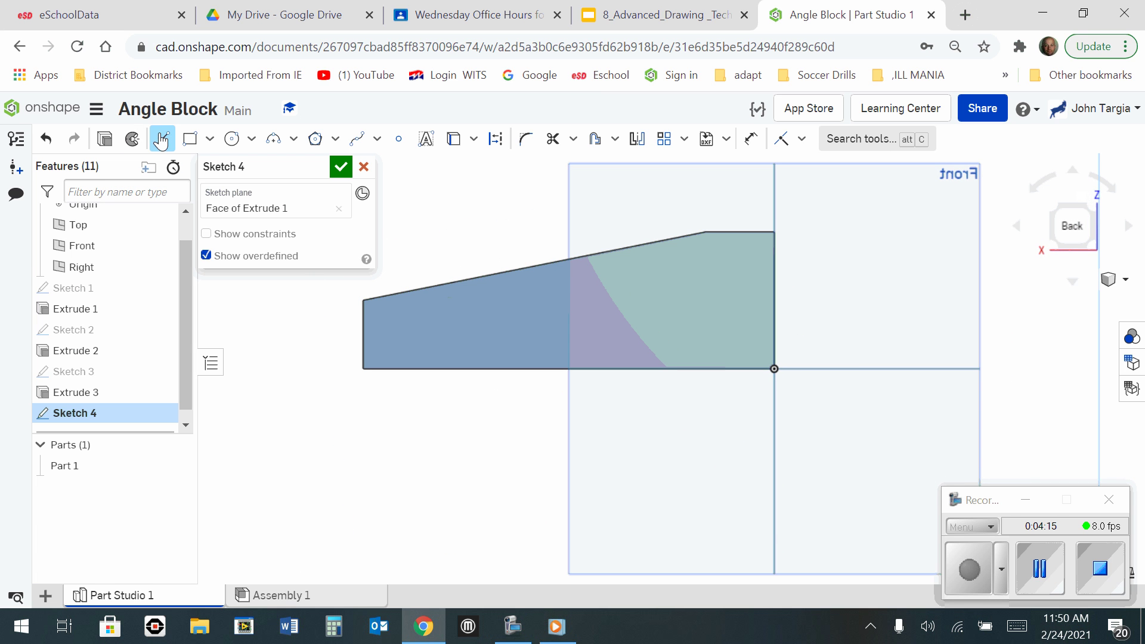
left_click(705, 232)
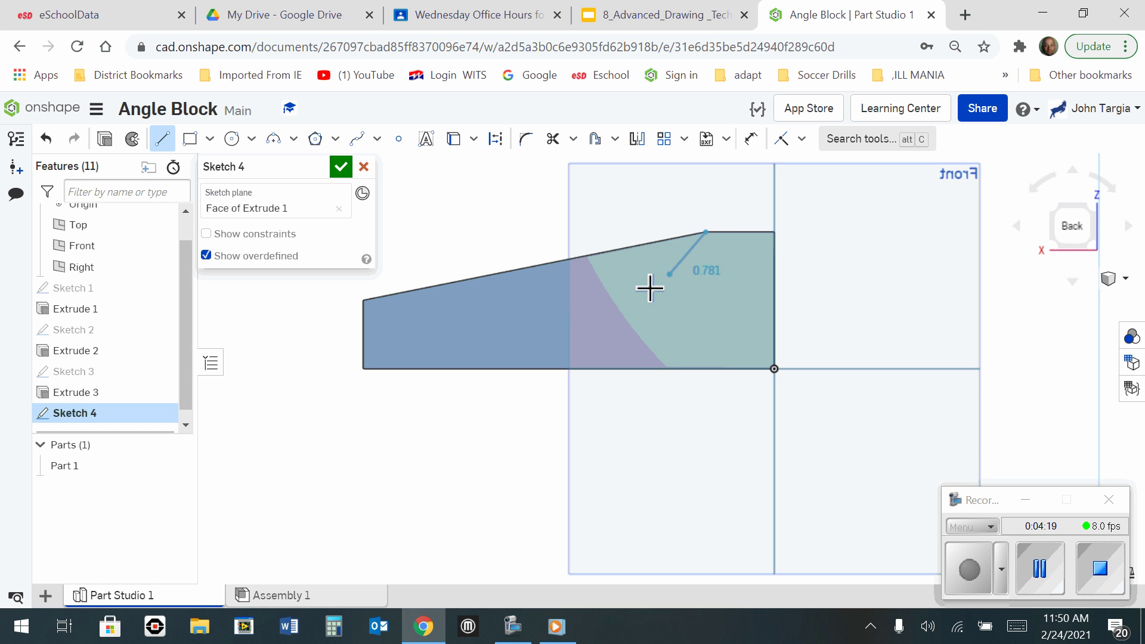
left_click(363, 299)
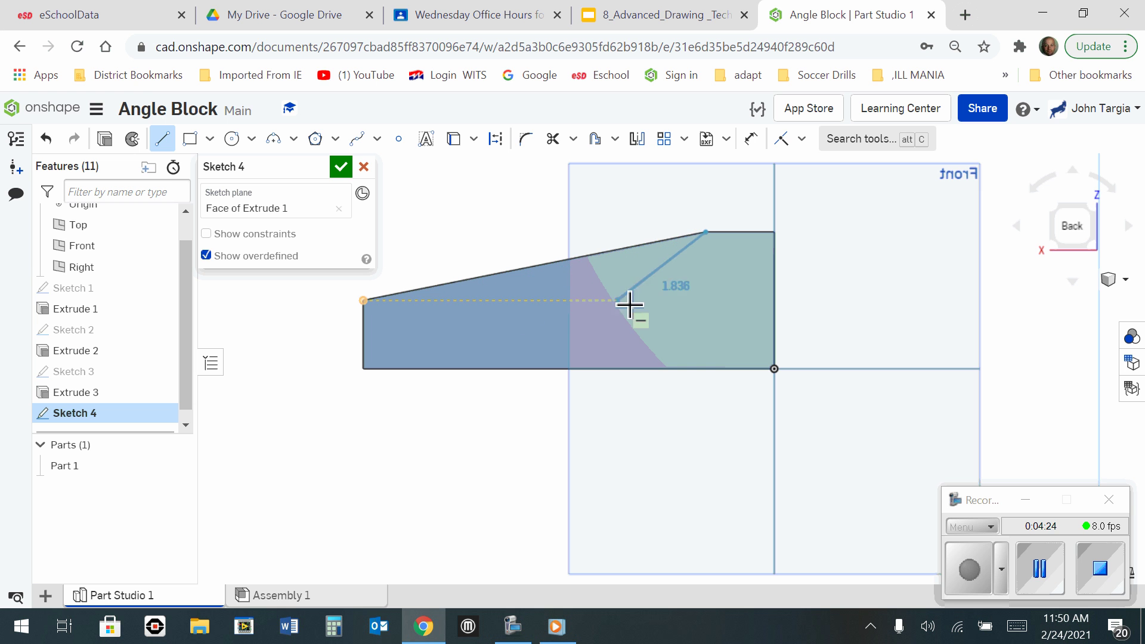
left_click(709, 303)
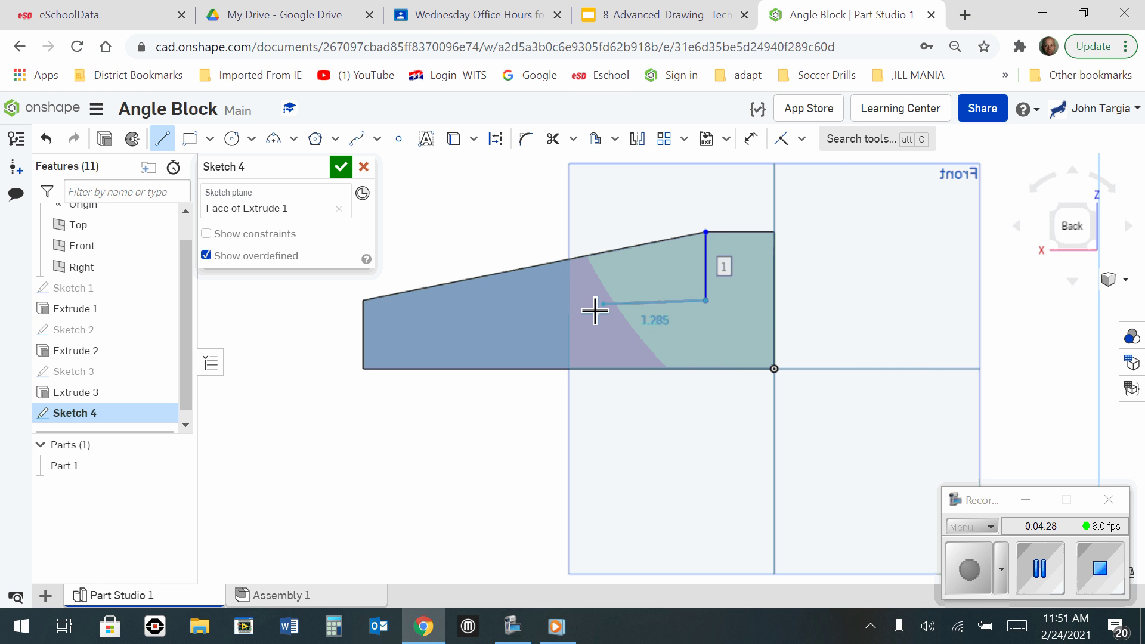
left_click(370, 308)
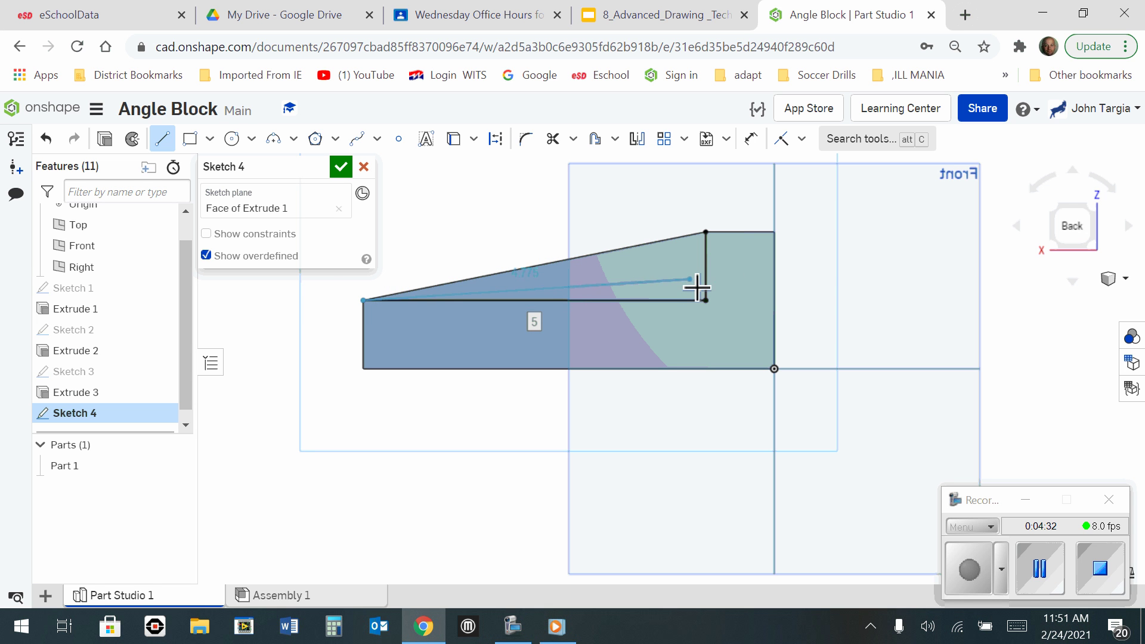
key("Escape")
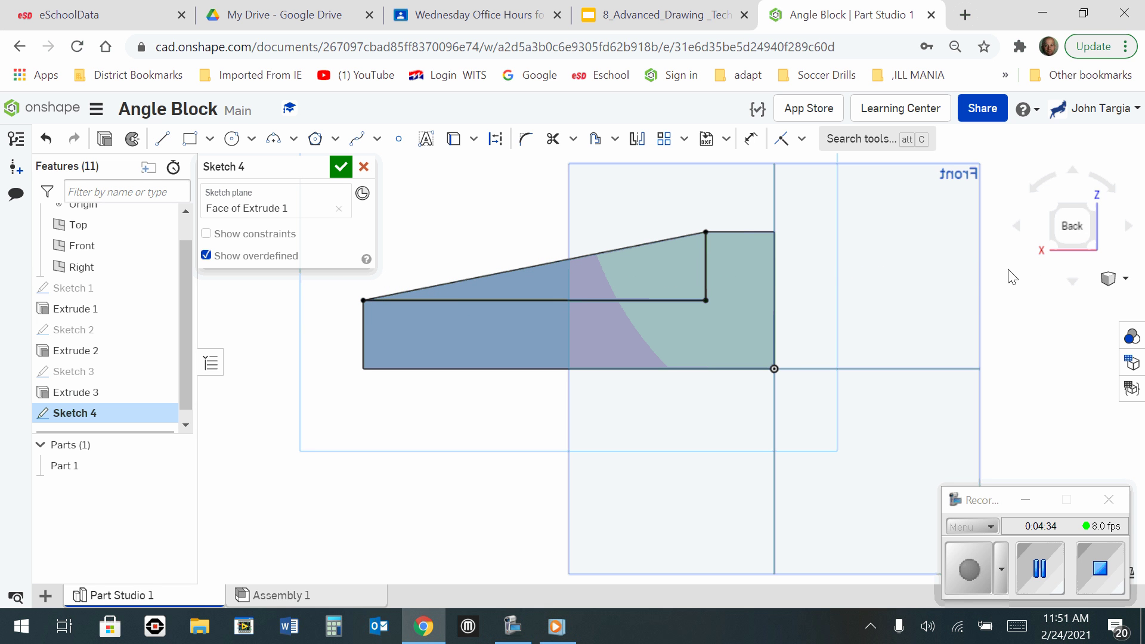
Step: Cut the back face's triangular region with a Remove extrude at a blind depth of 1 in, and show the block in isometric view
left_click(650, 272)
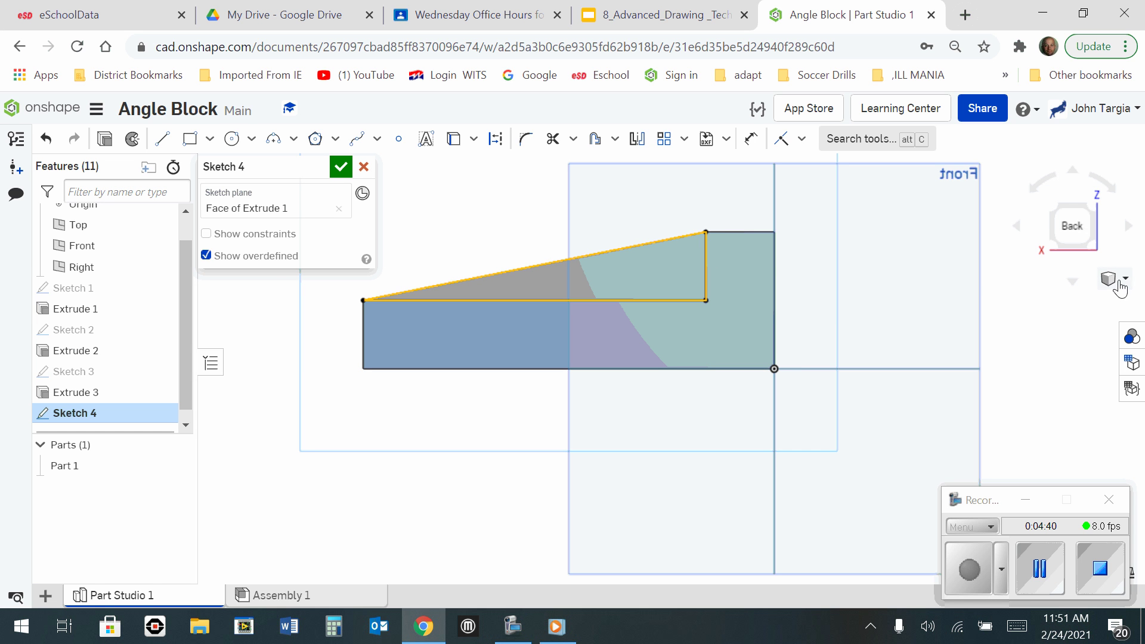
key("p")
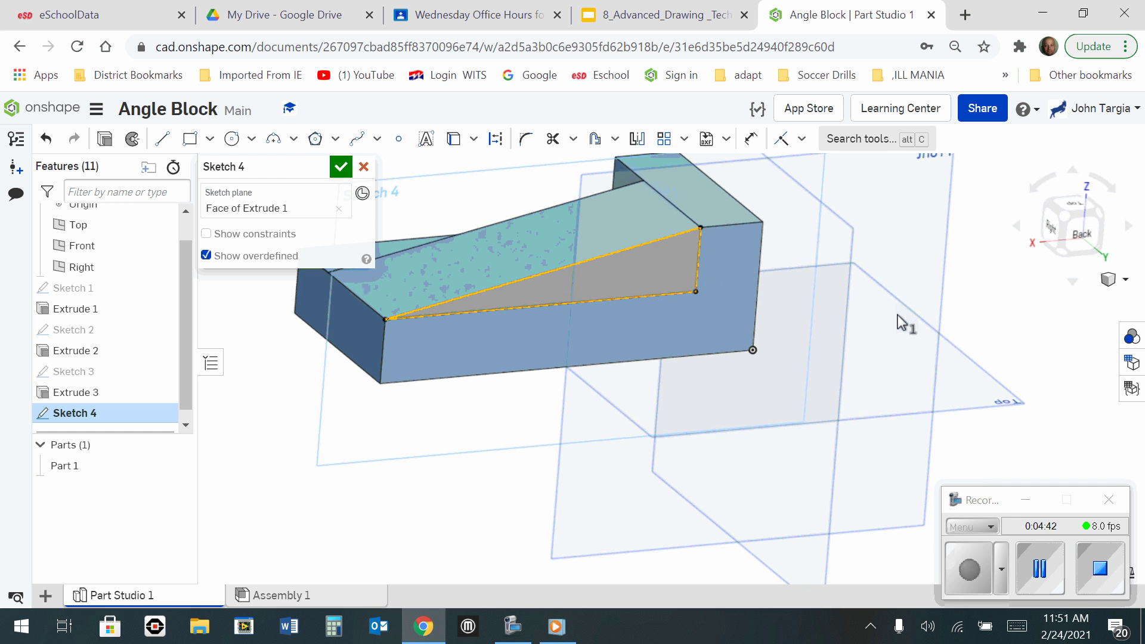
key("shift+e")
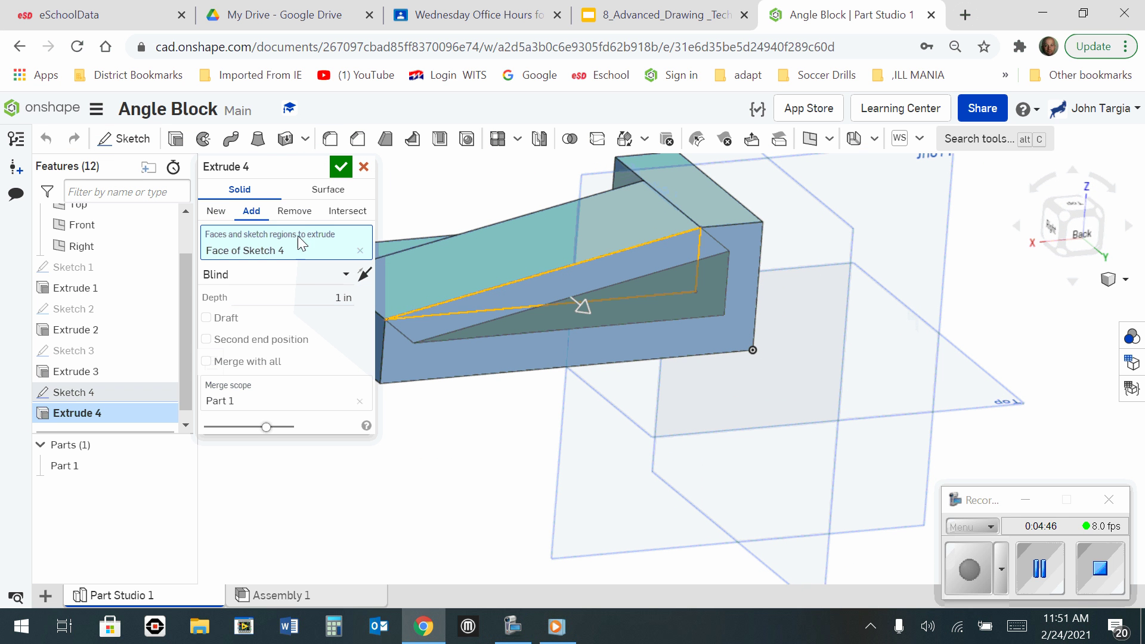
left_click(295, 211)
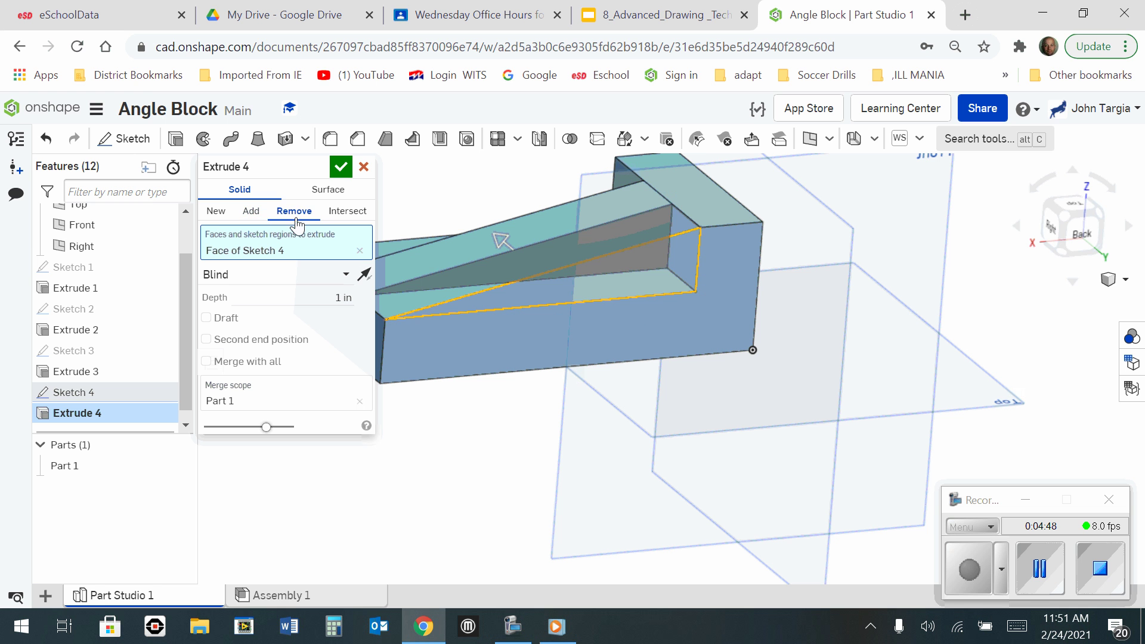
left_click(342, 169)
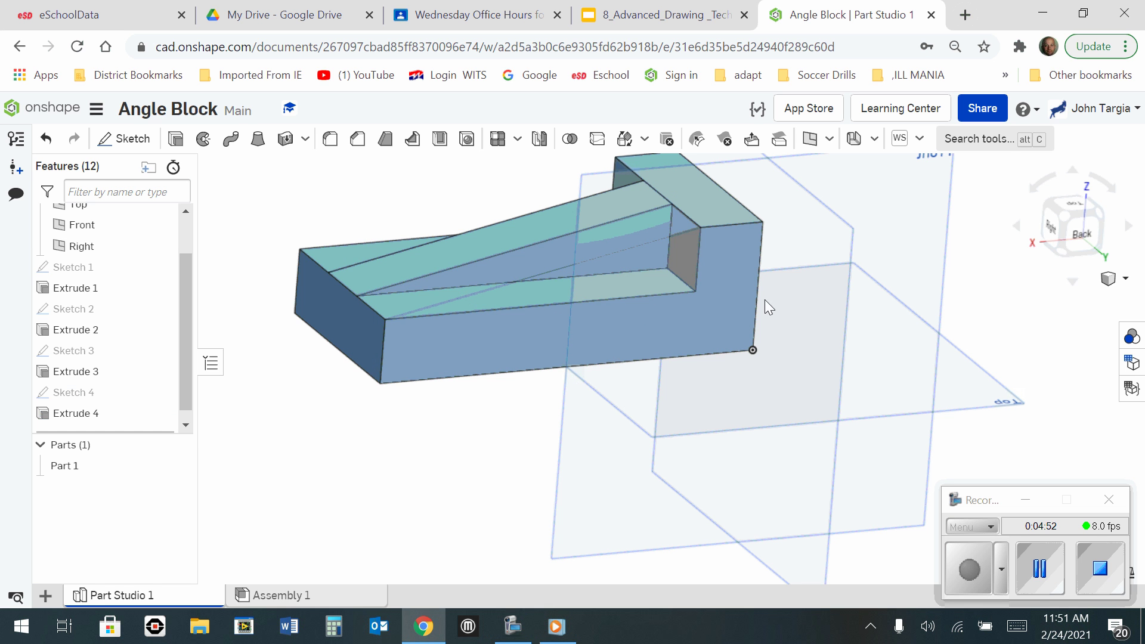
left_click(1117, 279)
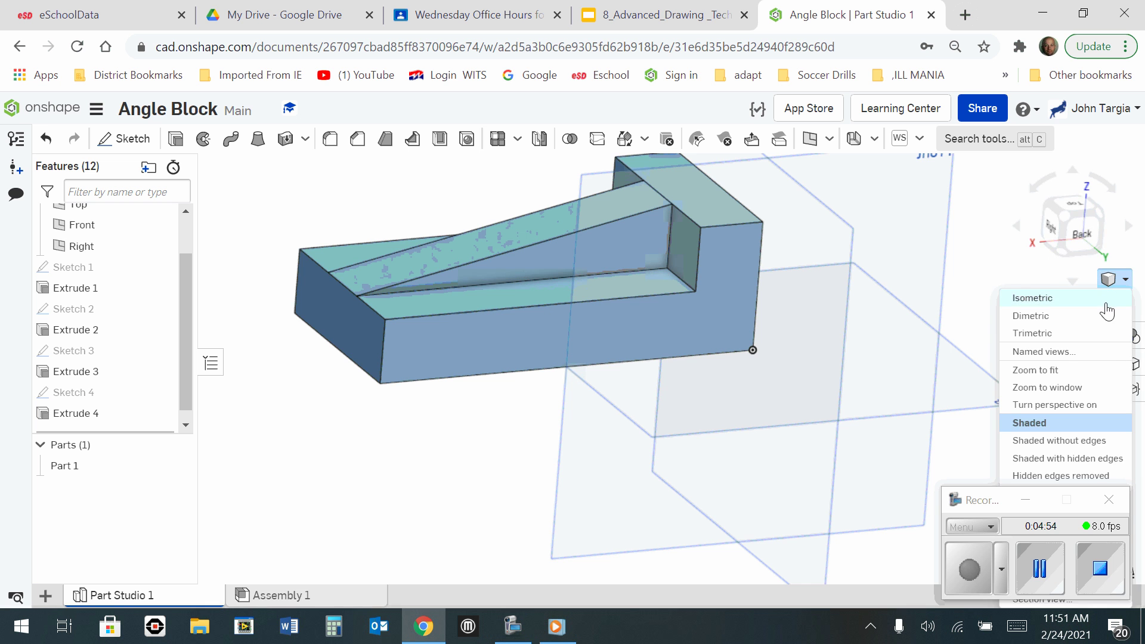
left_click(1105, 301)
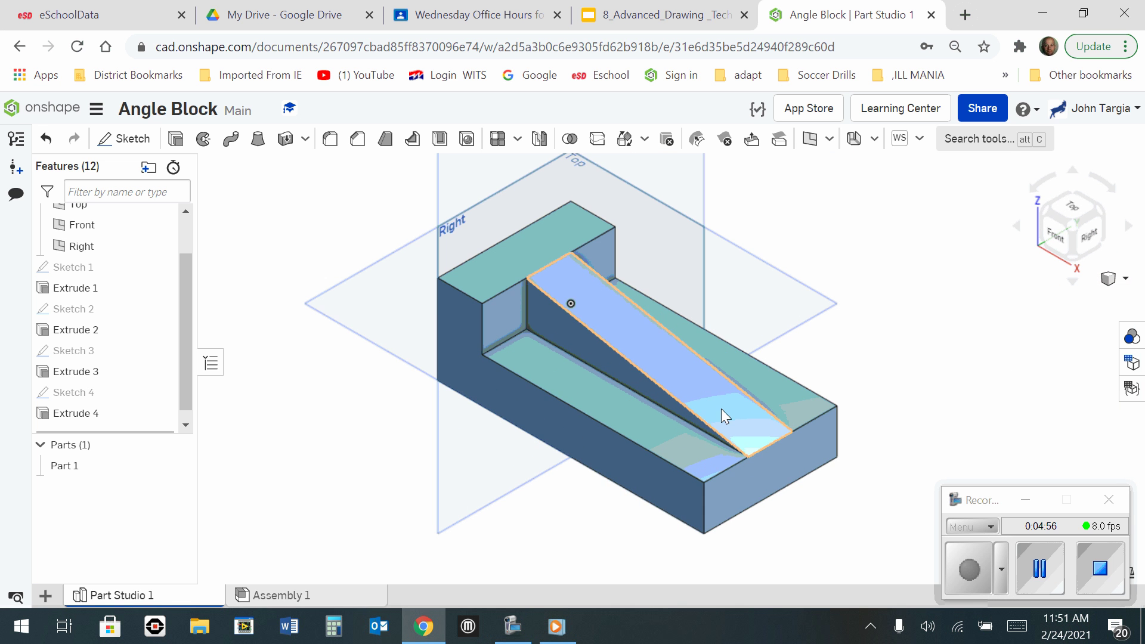